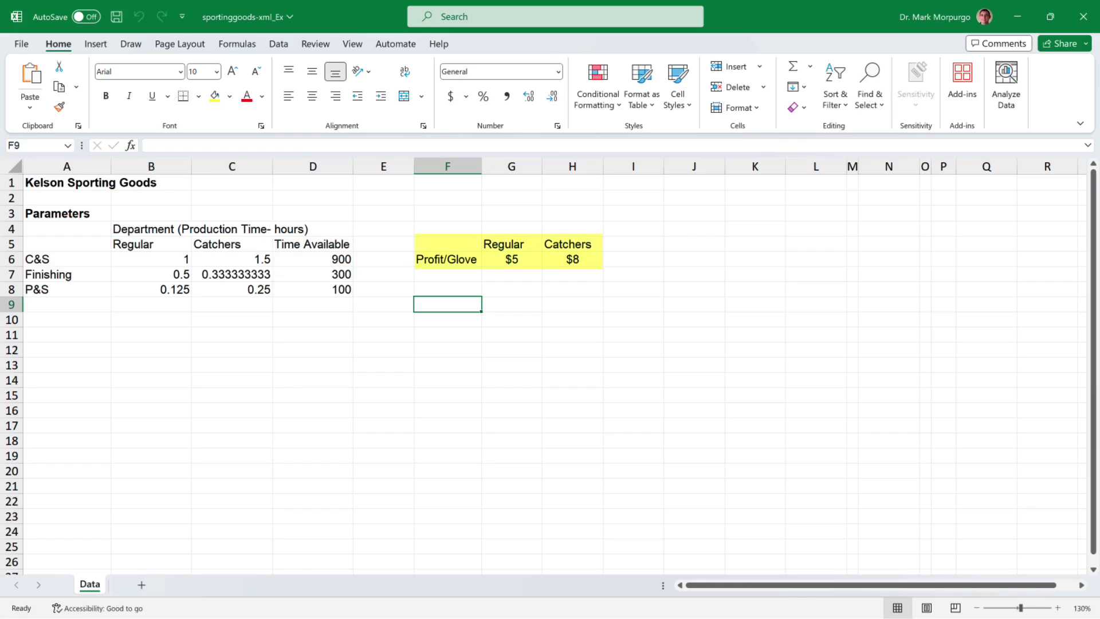
Step: Paste the linear programming model text (Max 5R + 8C, three department constraints) starting at K1
left_click(755, 183)
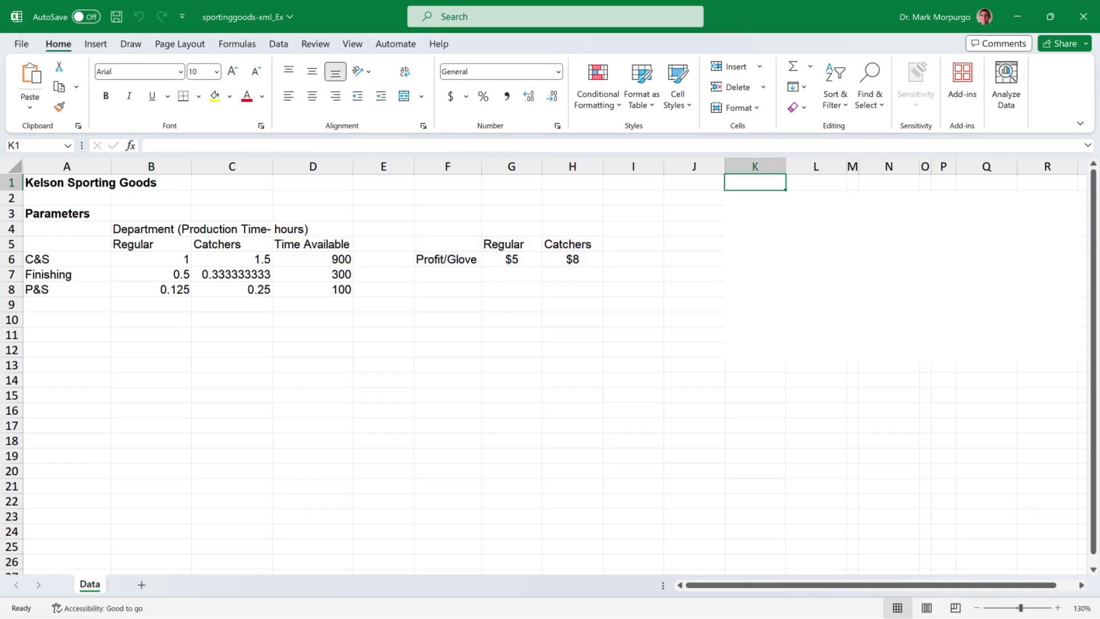
type("Linear Programming Model:")
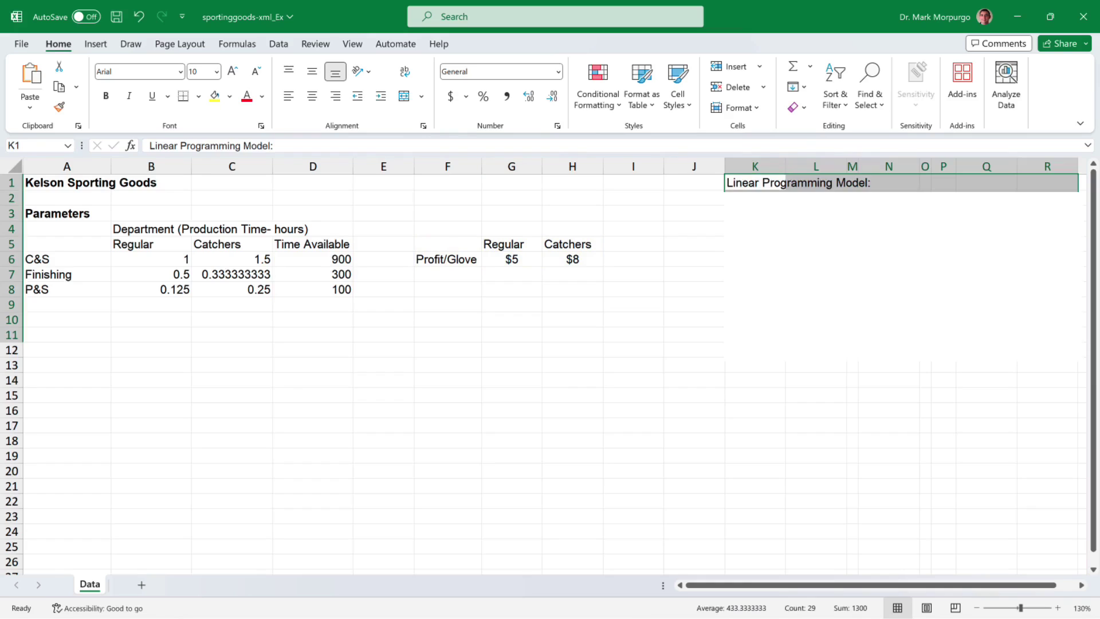
left_click(633, 440)
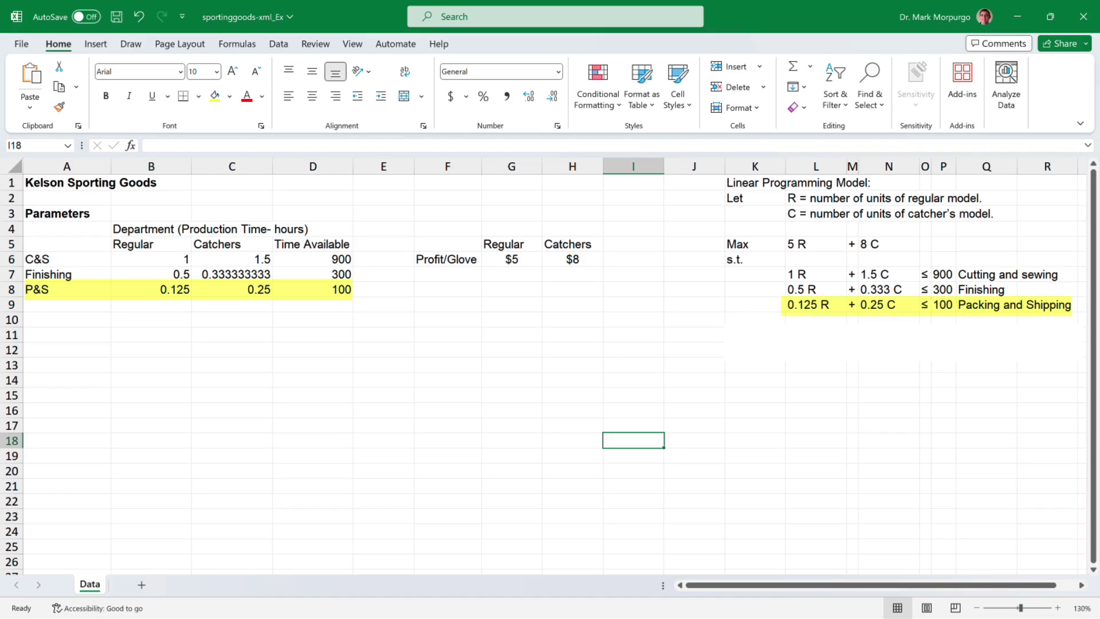
Step: Paste R, C ≥ 0 into L11 below the model's constraints
type("R, C ≥ 0")
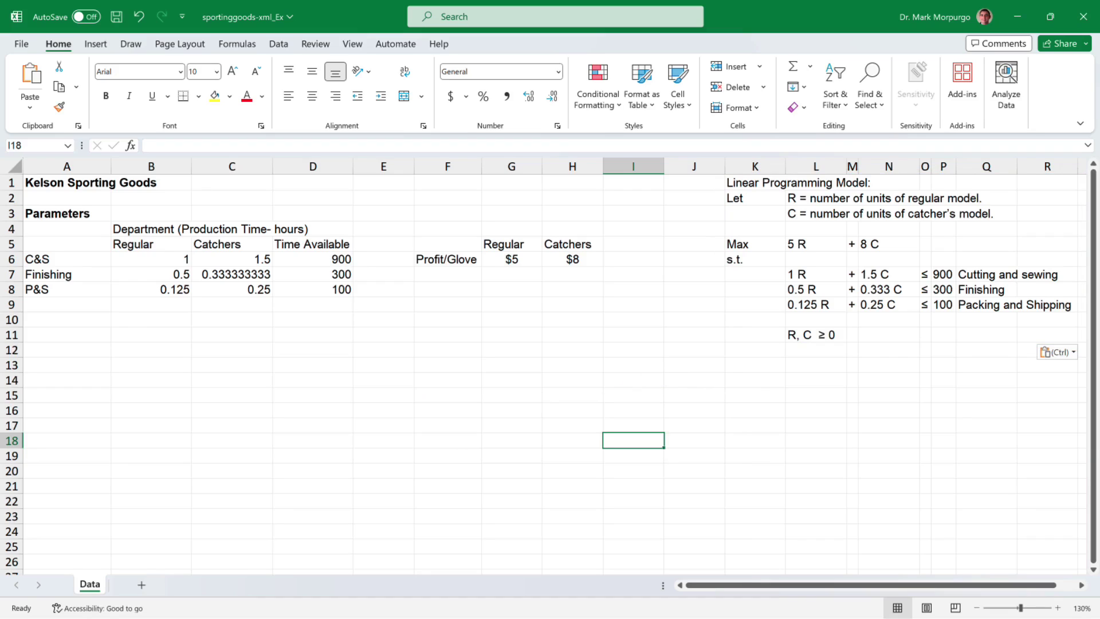
left_click(67, 334)
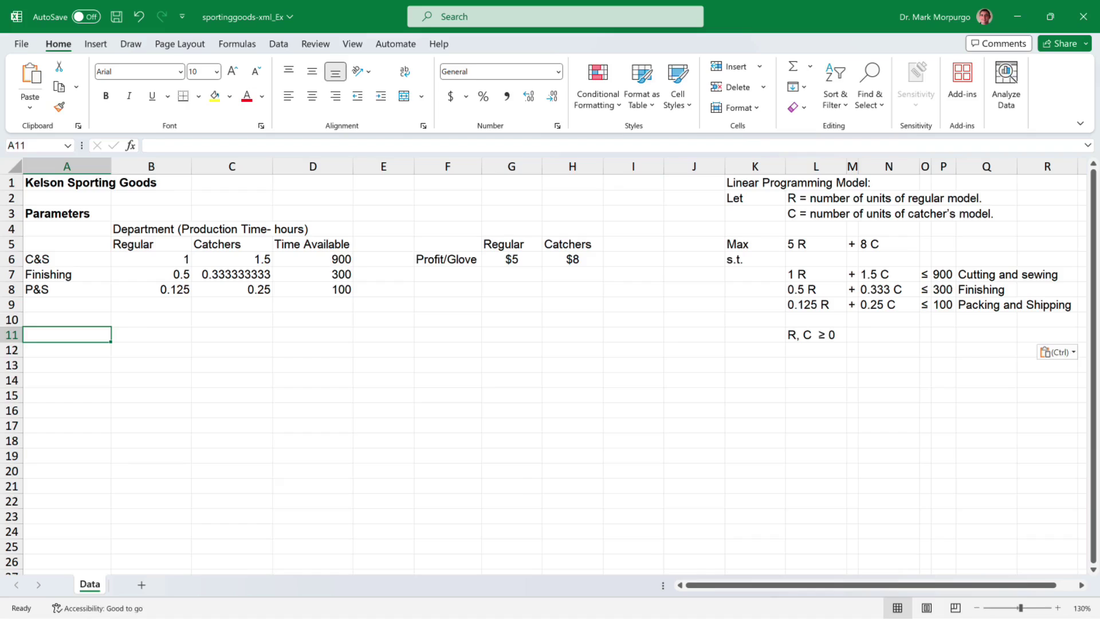
Step: Add a Model heading, a Number of Gloves Produced label, centred Regular/Catchers headers, and light-green C13:D13
type("Model")
key("Return")
key("Return")
type("Number of Gloves Produced")
key("Tab")
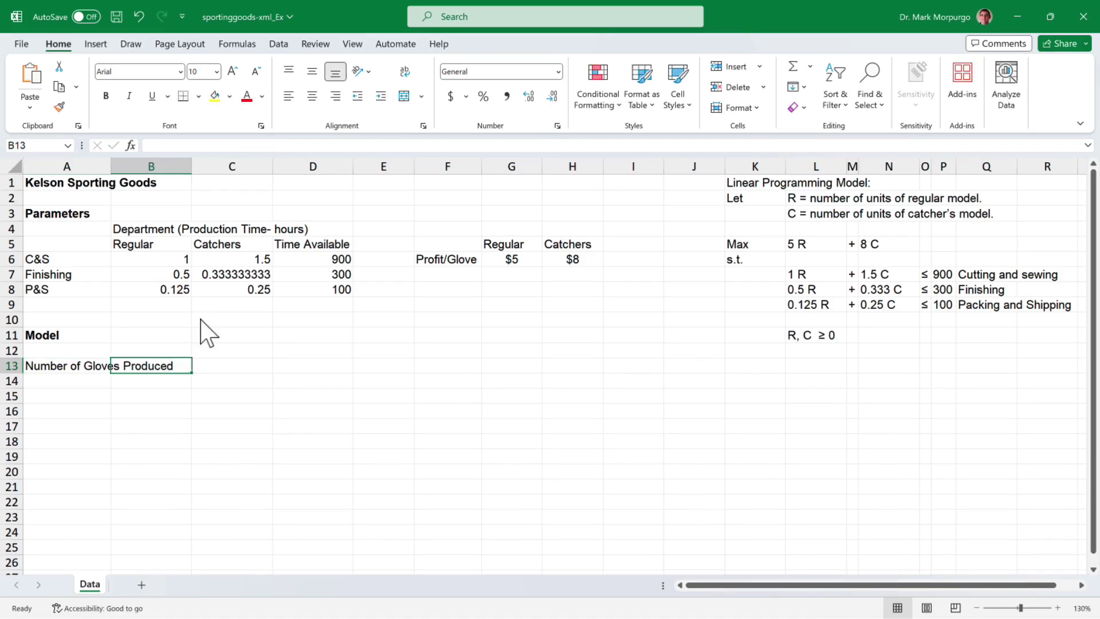
key("Up")
key("Right")
type("Regular")
key("Tab")
type("Cat")
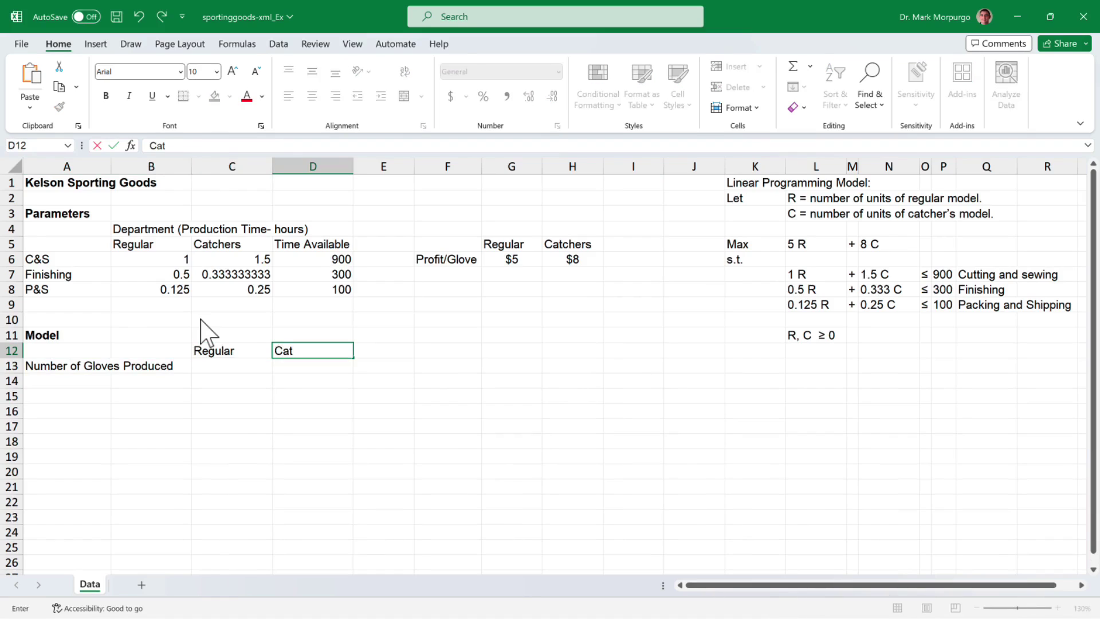
type("chers")
left_click_drag(208, 351, 313, 350)
left_click(312, 96)
left_click_drag(246, 367, 312, 367)
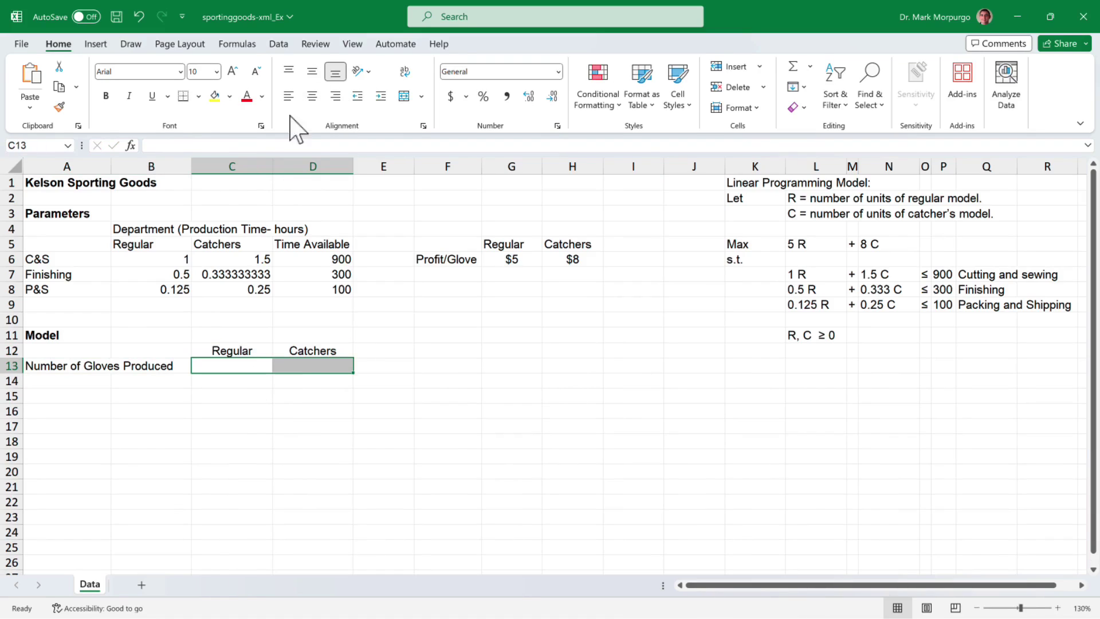
left_click(229, 96)
left_click(261, 227)
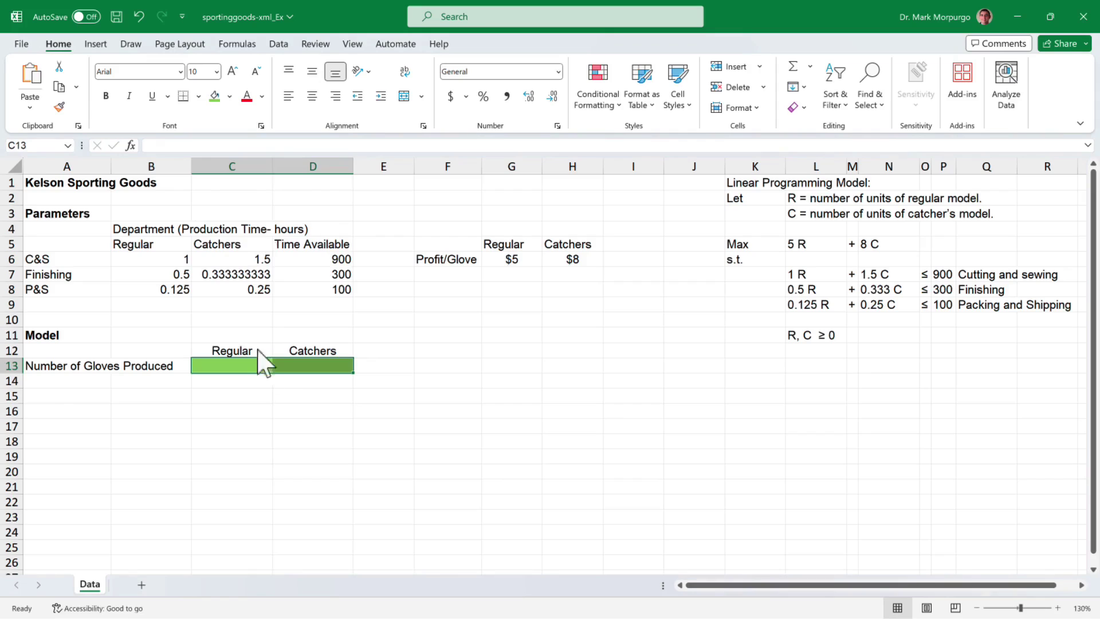
Step: Add Time Used, Time Available and Unused Time headers under 'Hours', merged and centred over B15:D15
left_click(54, 398)
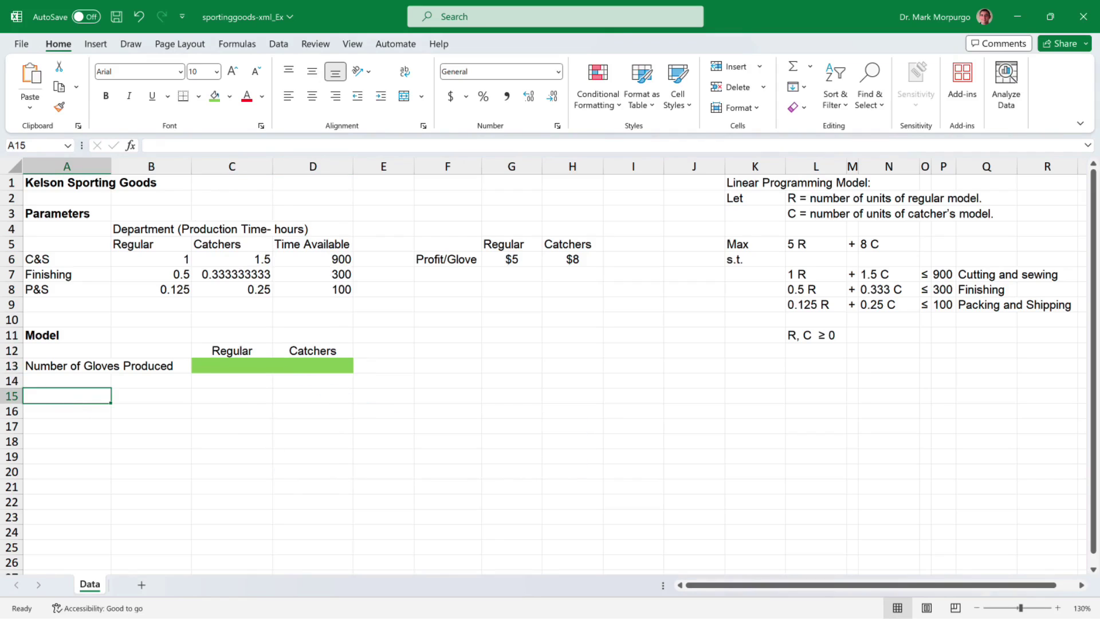
left_click(152, 411)
type("Time Used")
key("Tab")
type("Time")
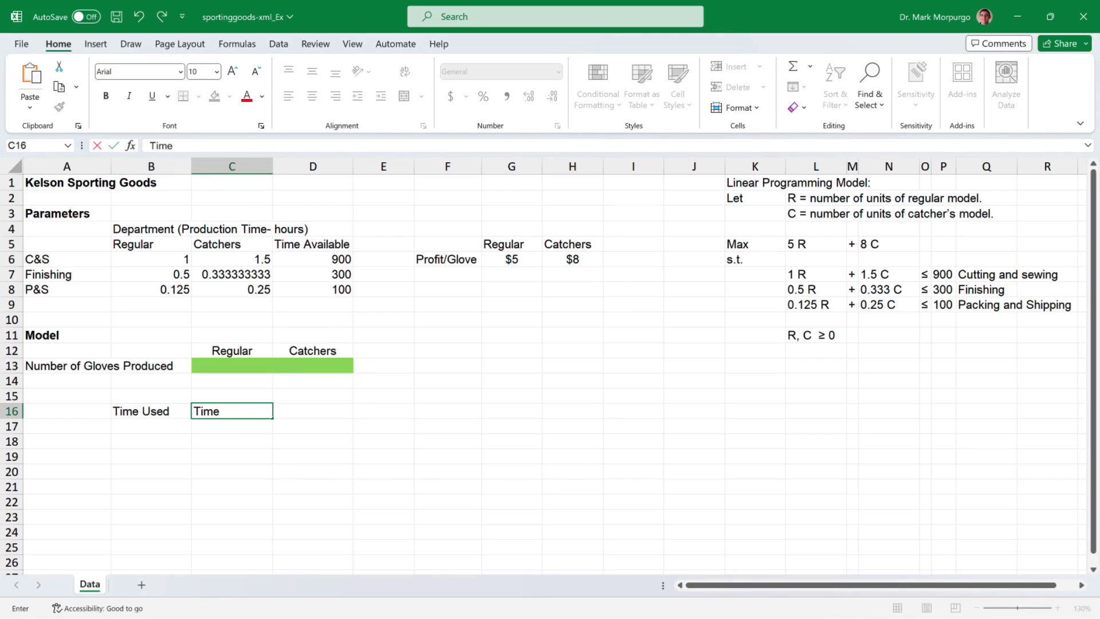
type(" Available")
key("Tab")
type("Unused Time")
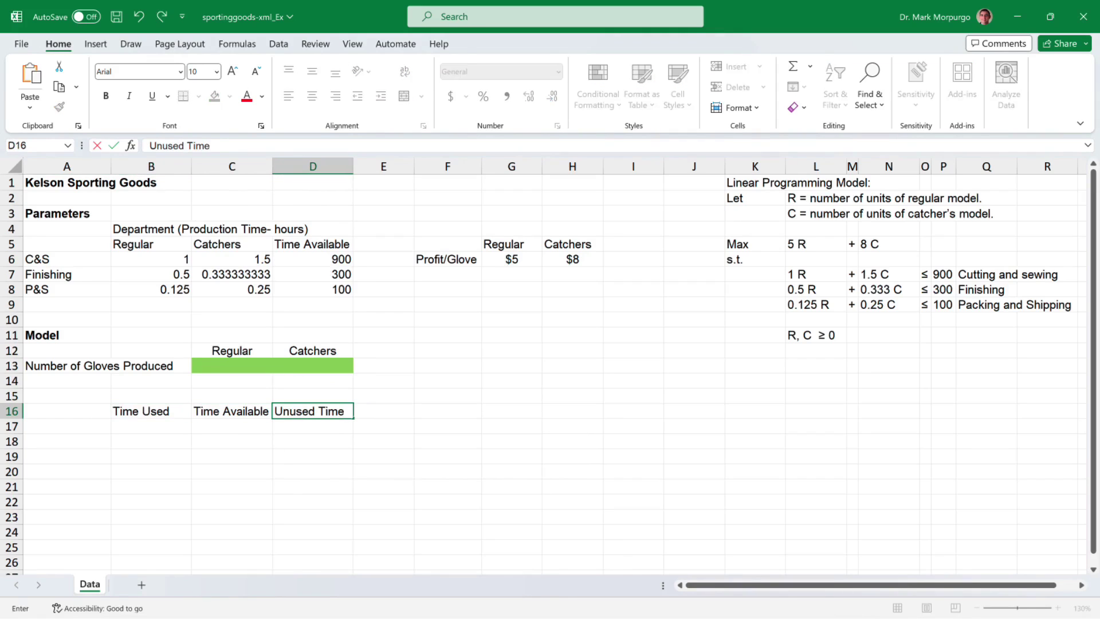
left_click(151, 395)
type("Hours")
key("Tab")
left_click_drag(151, 396, 313, 395)
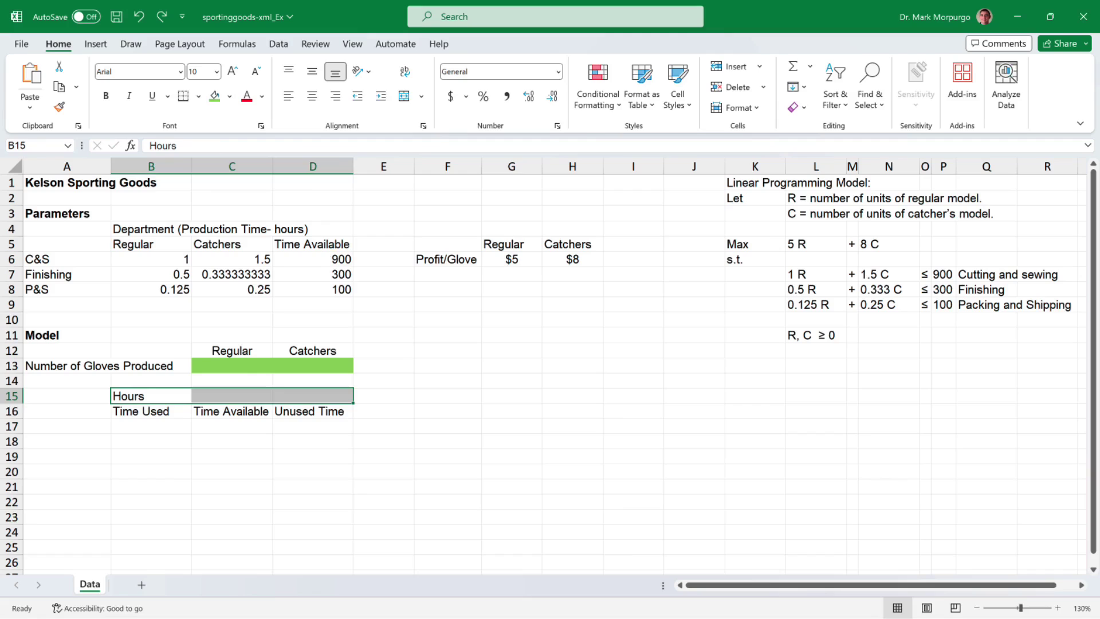
left_click(403, 96)
Step: Label the departments C&S, Finishing and P&S in A17:A19
left_click(67, 426)
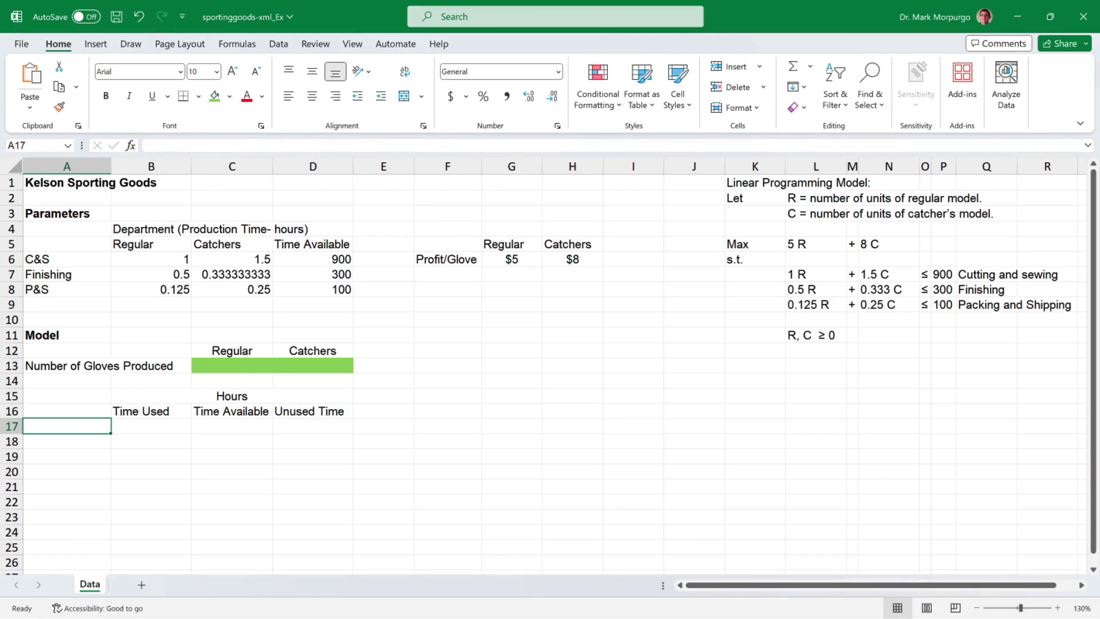
left_click(66, 274)
left_click(66, 259)
left_click(66, 425)
type("C&S")
key("Return")
type("Finishing")
key("Return")
type("P&S")
left_click(151, 426)
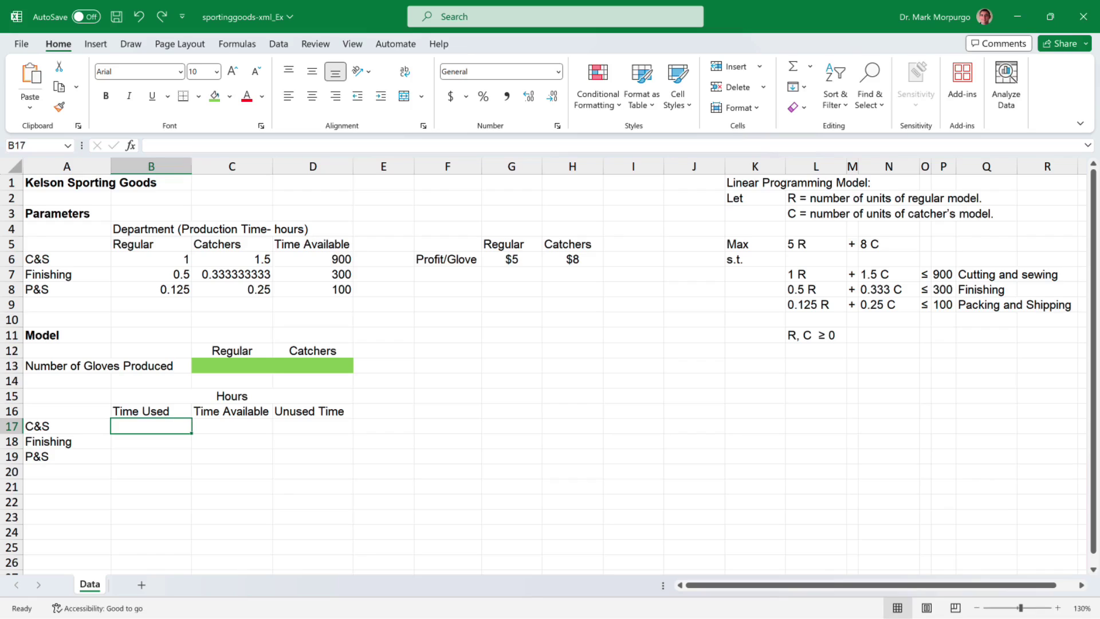
type("=")
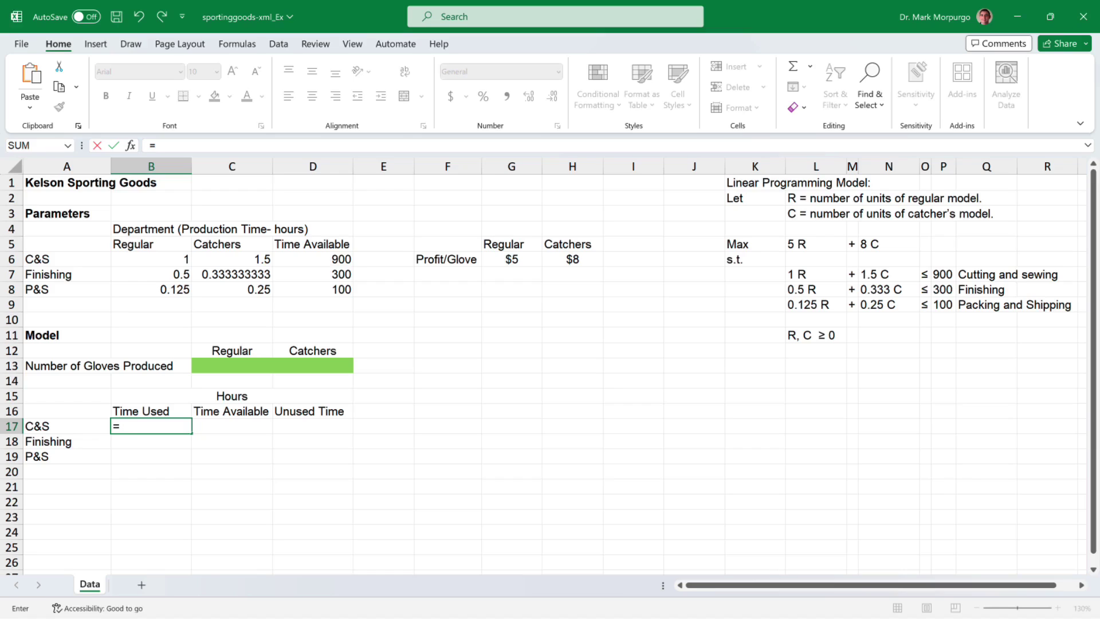
Step: Enter =SUMPRODUCT($C$13:$D$13,B6:C6) in B17 for C&S time used
type("sum")
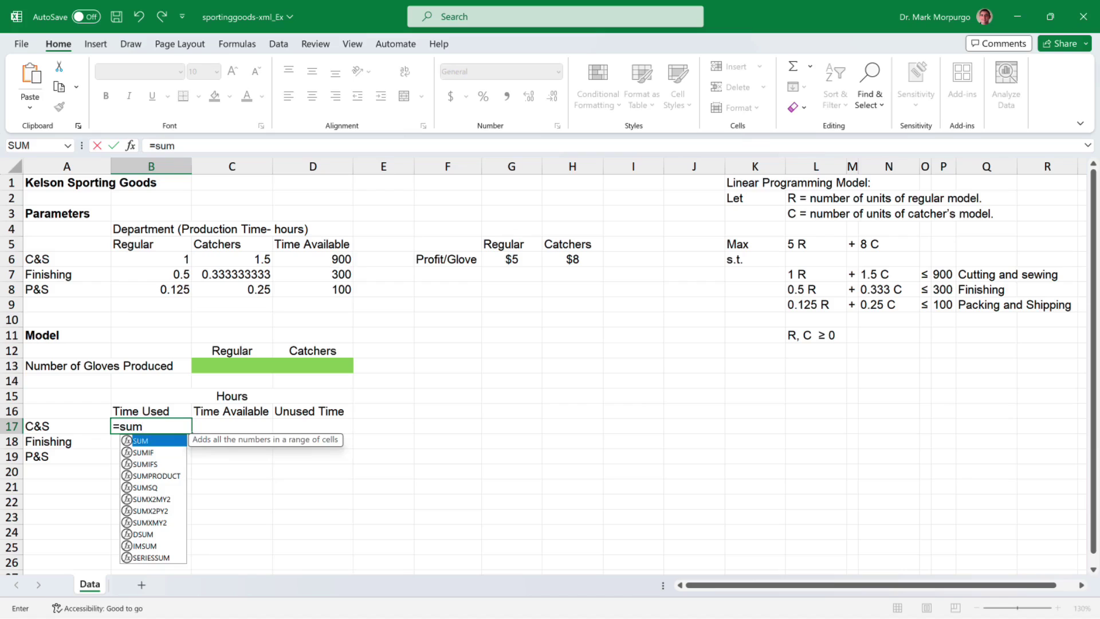
type("p")
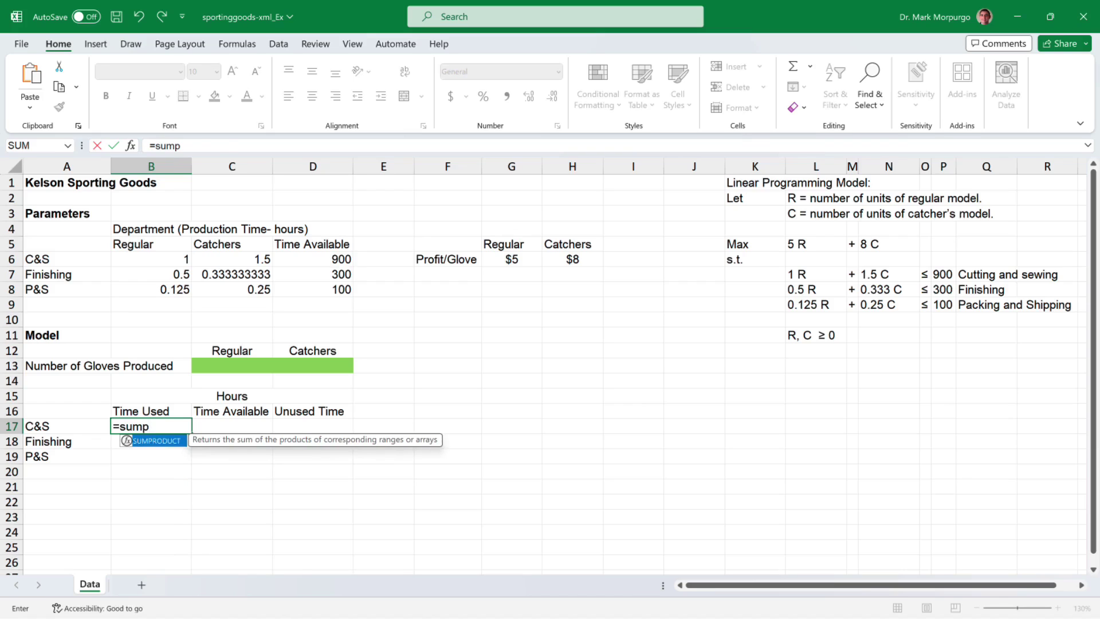
key("Tab")
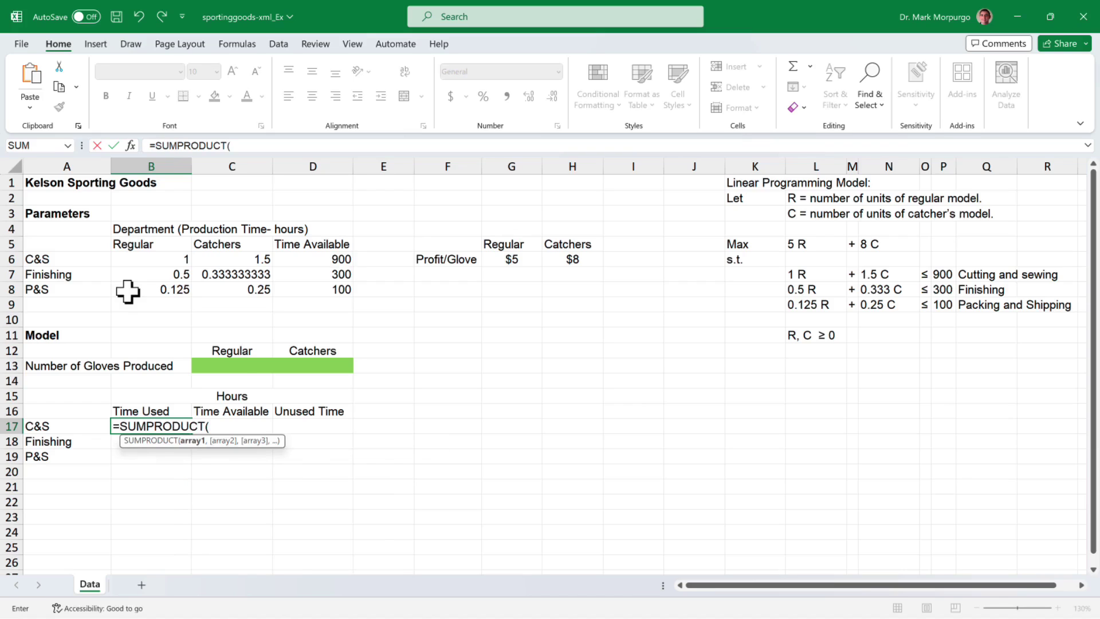
left_click(246, 365)
left_click_drag(252, 365, 292, 367)
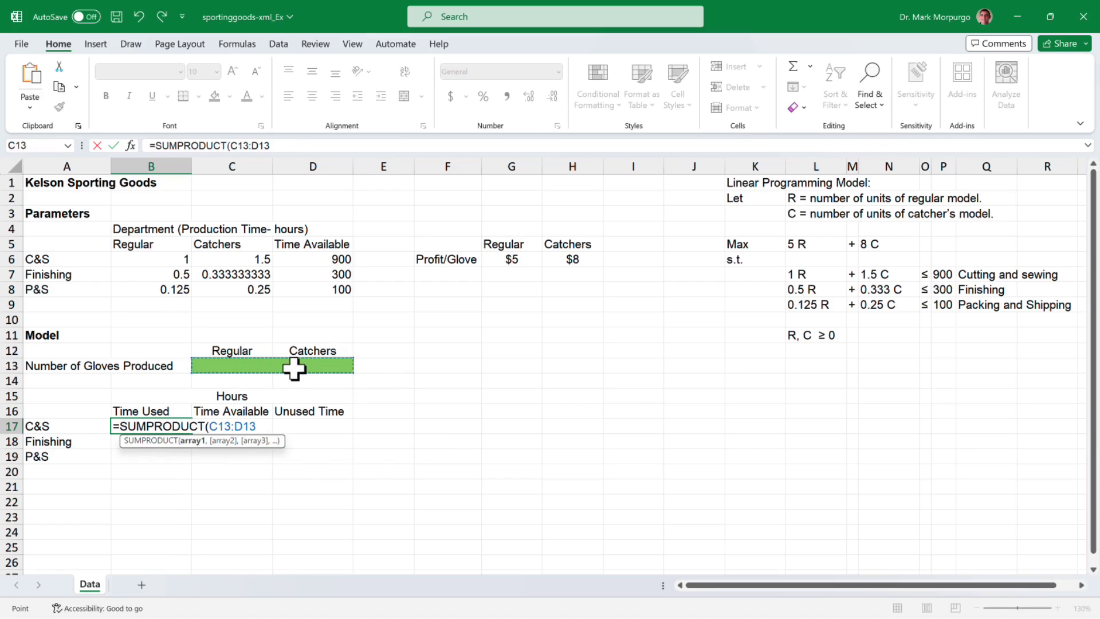
key("F4")
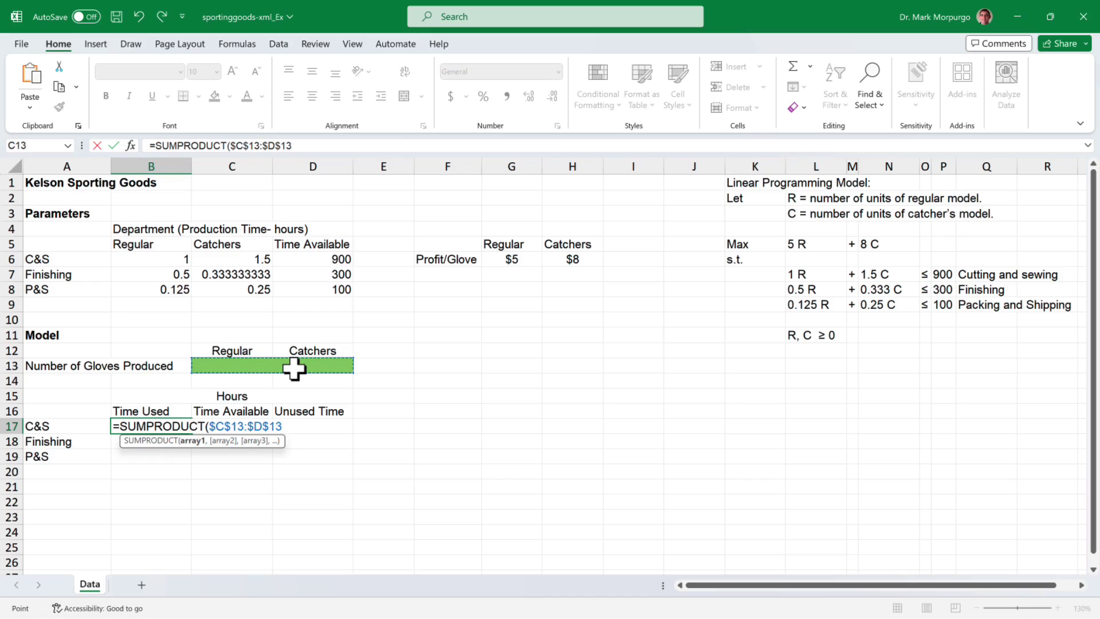
type(",")
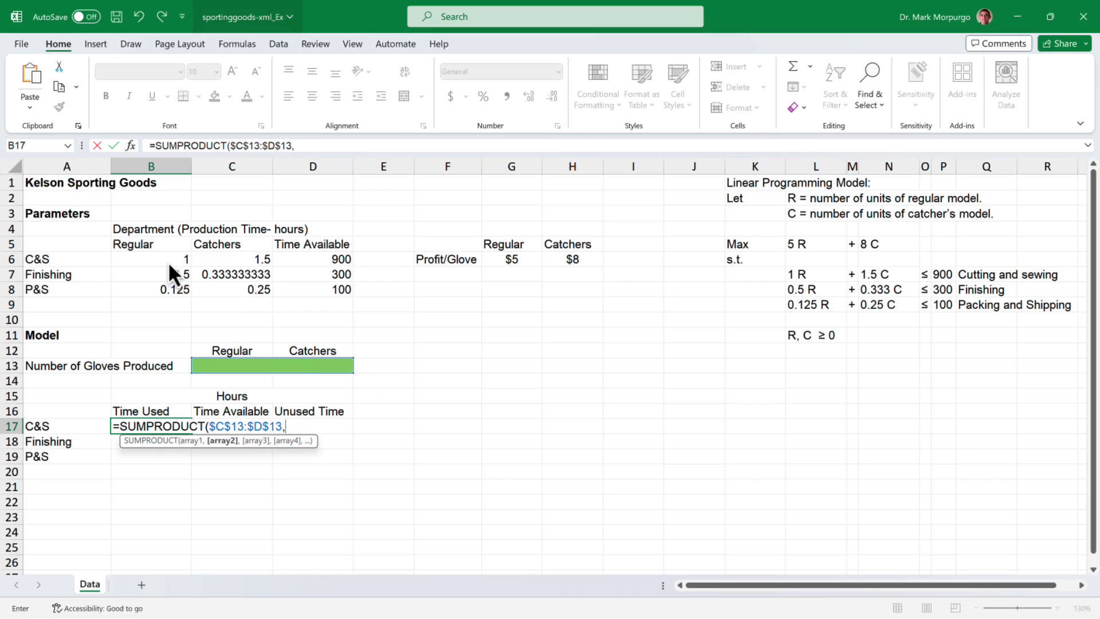
left_click_drag(166, 260, 258, 260)
type(")")
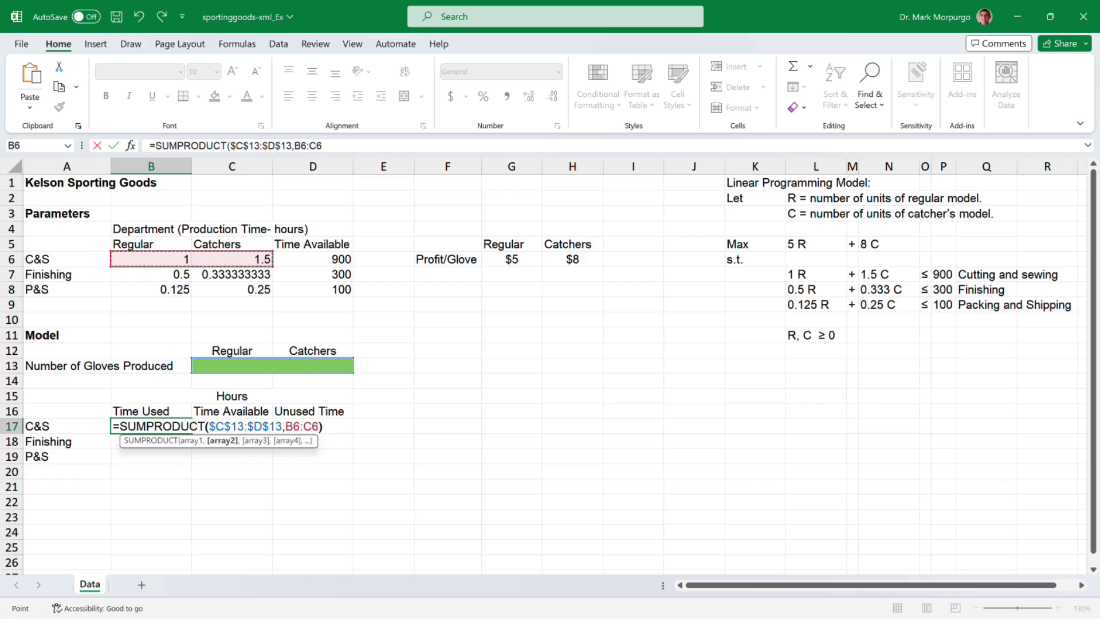
key("Return")
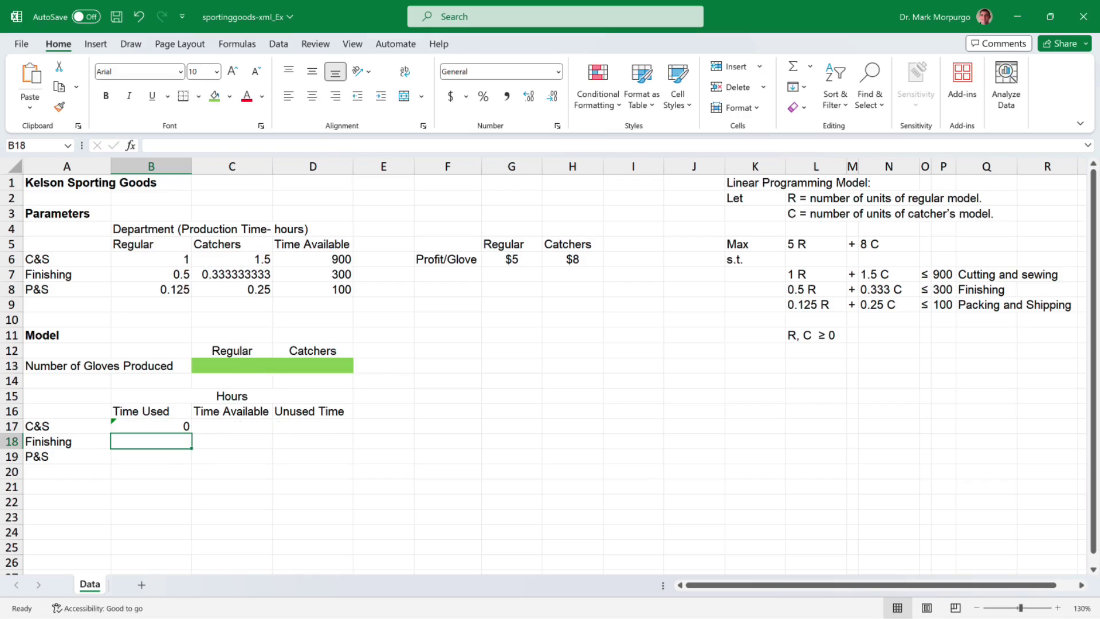
Step: Shade B17 green and copy the Time Used formula down to B19
key("Up")
left_click(215, 96)
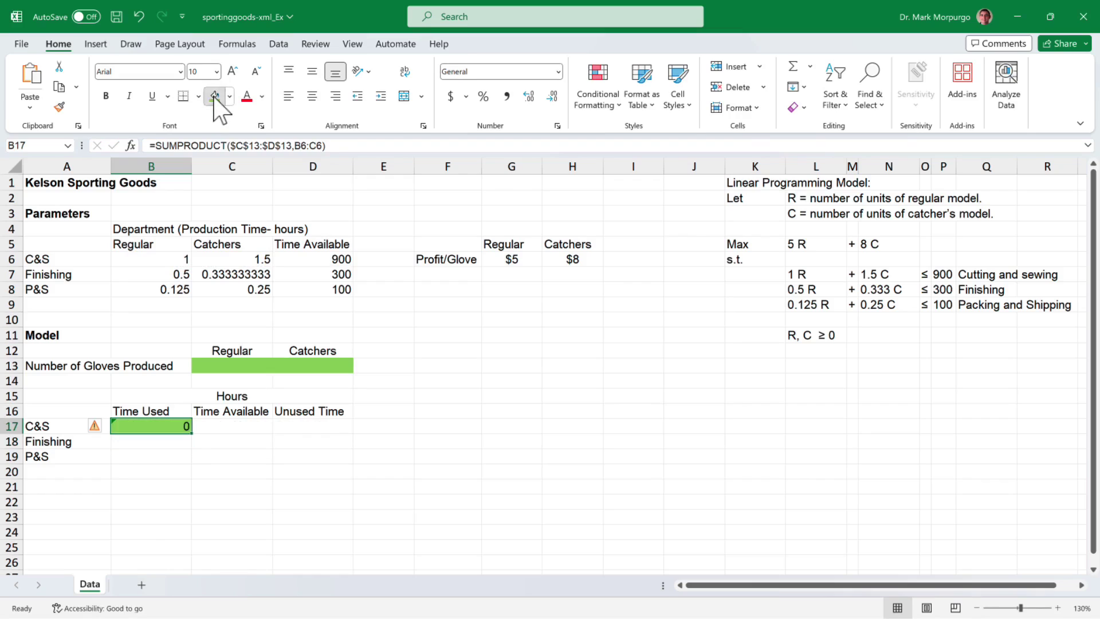
left_click_drag(193, 435, 192, 461)
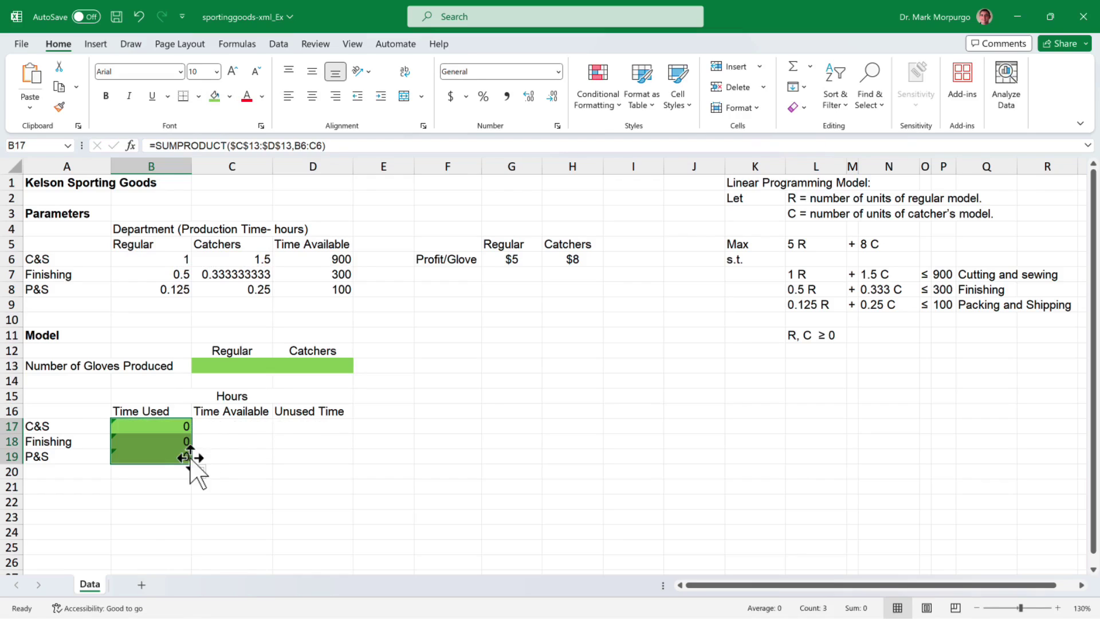
left_click(240, 424)
type("=")
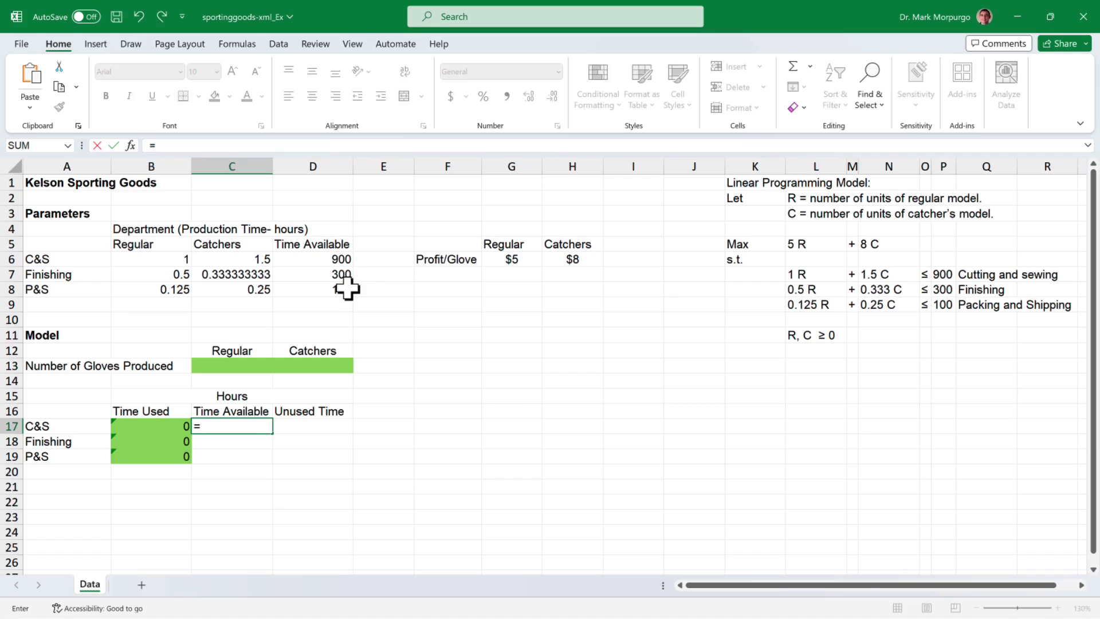
Step: Link C17 to the 900 C&S hours with =D6, shade it light blue, and fill down to C19
left_click(339, 257)
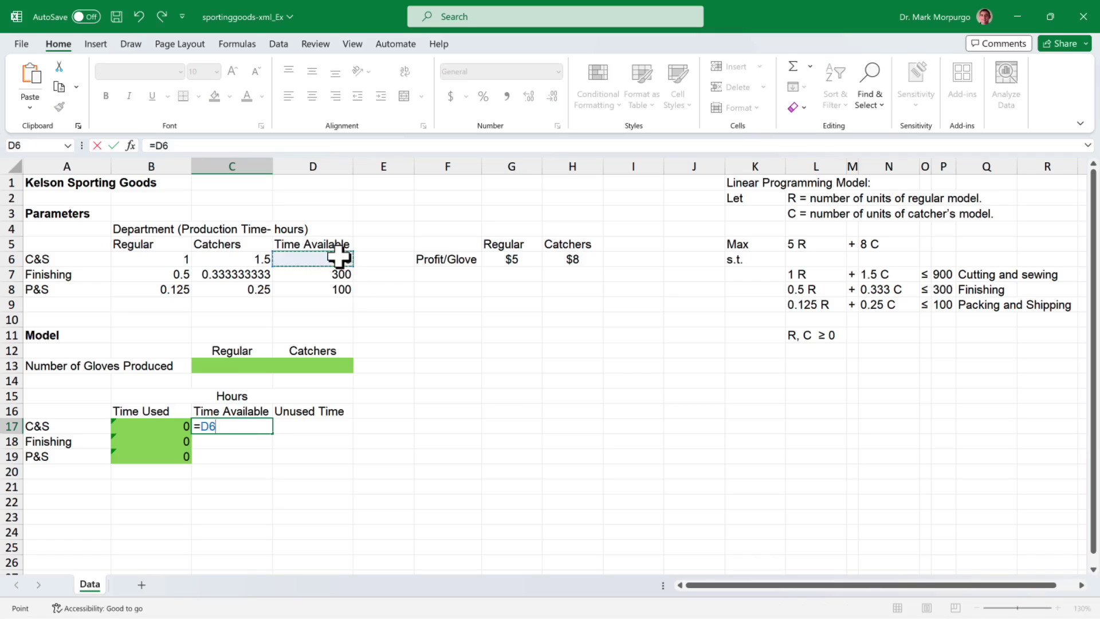
key("Return")
left_click(229, 424)
left_click(229, 96)
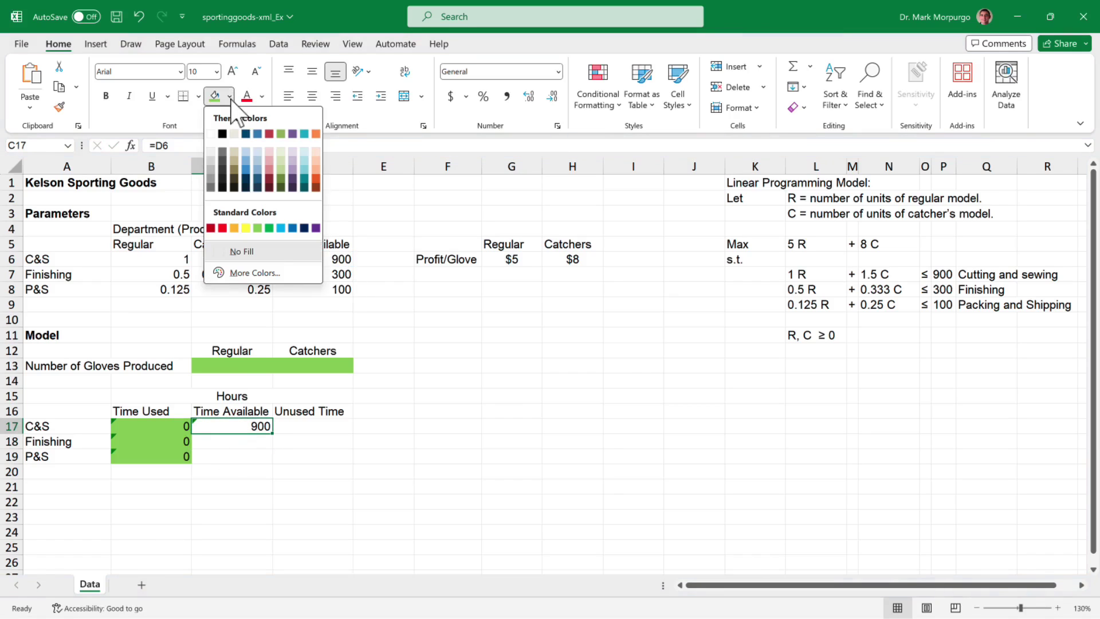
left_click(260, 192)
left_click(257, 166)
left_click(383, 456)
left_click(246, 427)
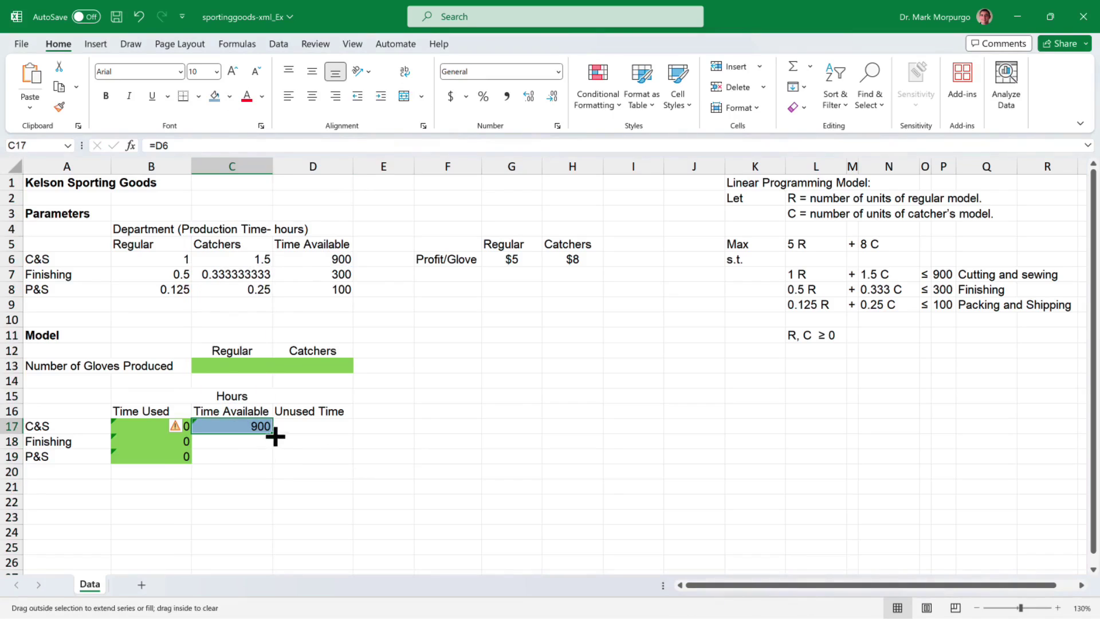
double_click(273, 433)
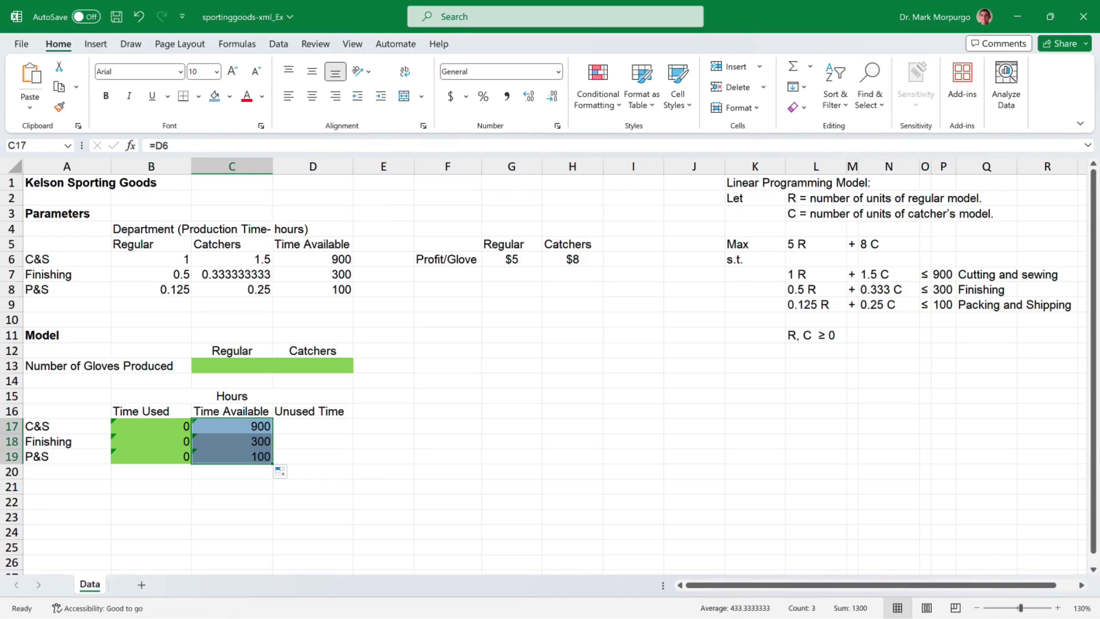
left_click(313, 426)
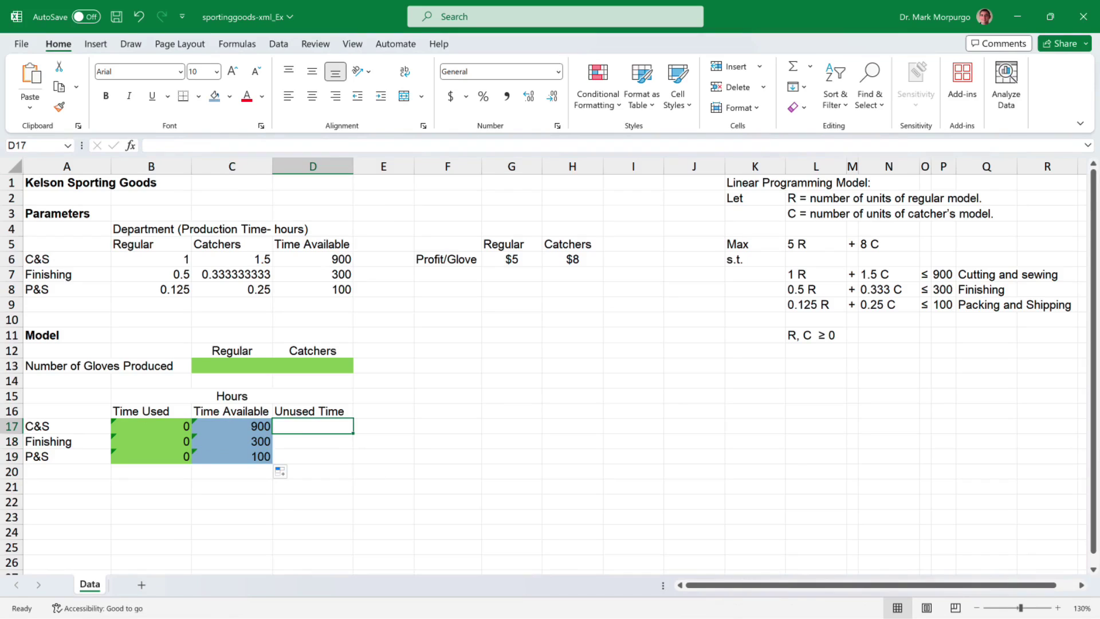
Step: Enter =C17-B17 in D17, shade it light green, and fill it down toward P&S
type("=")
key("Left")
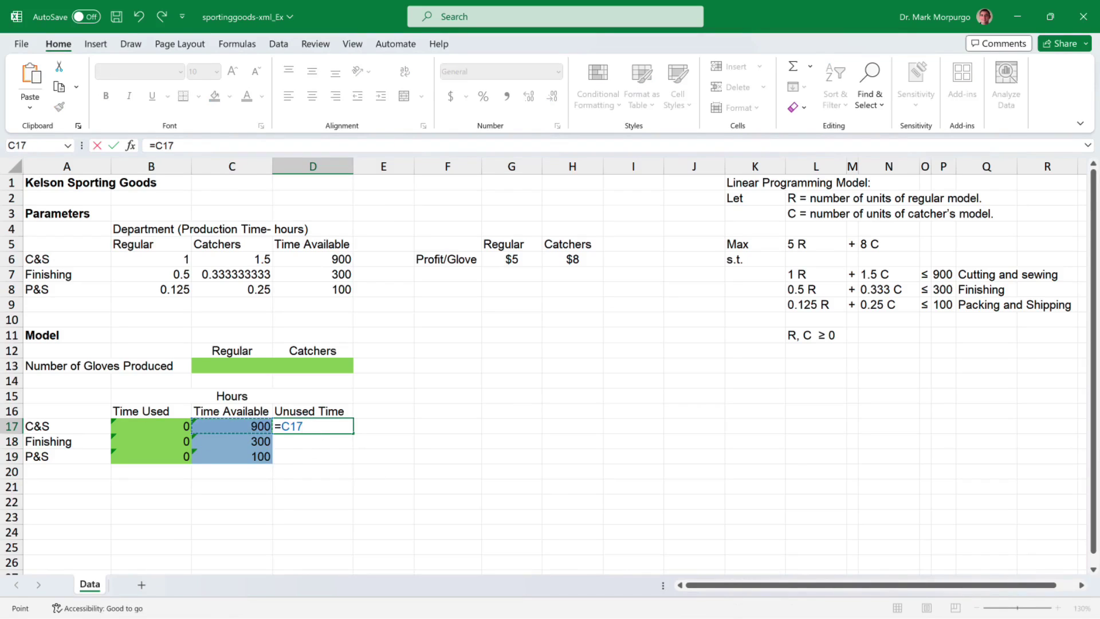
type("-")
key("Left")
key("Left")
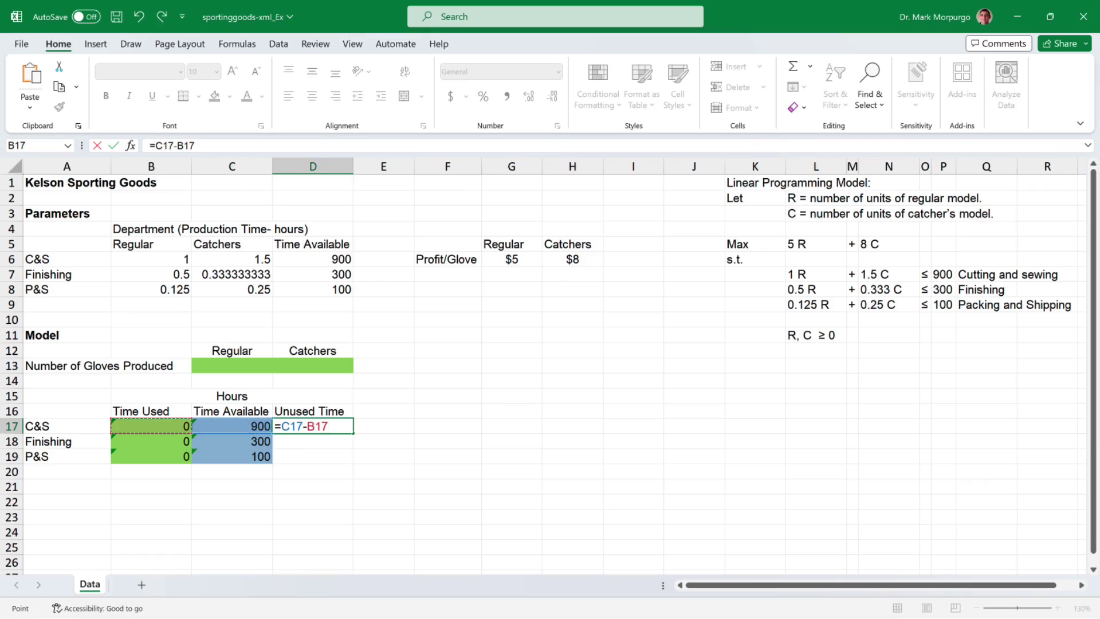
key("Return")
left_click(301, 427)
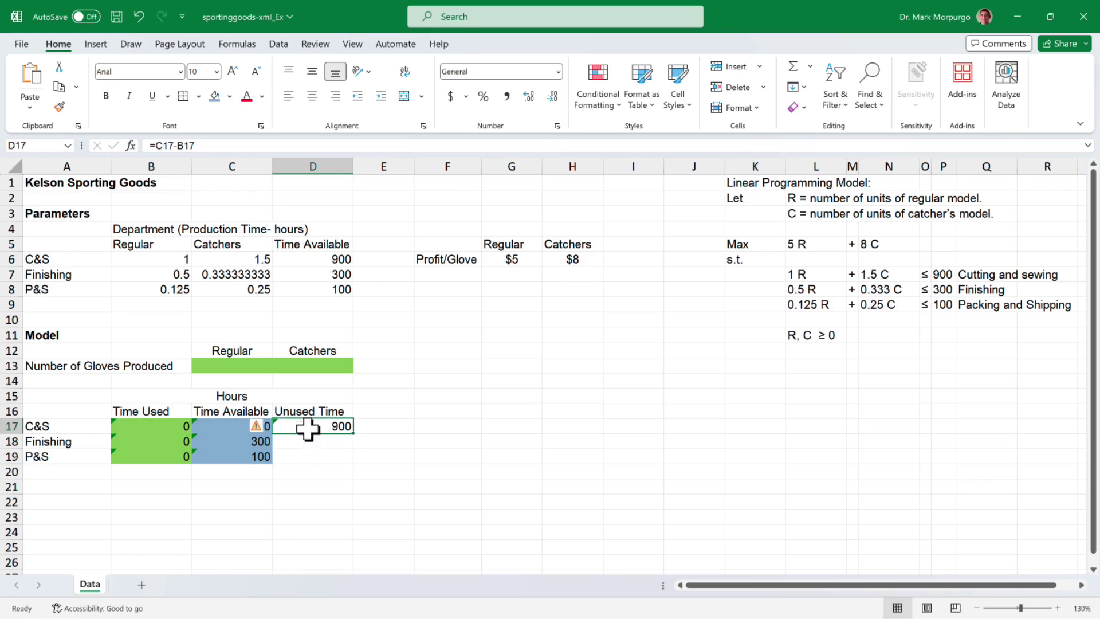
left_click(230, 97)
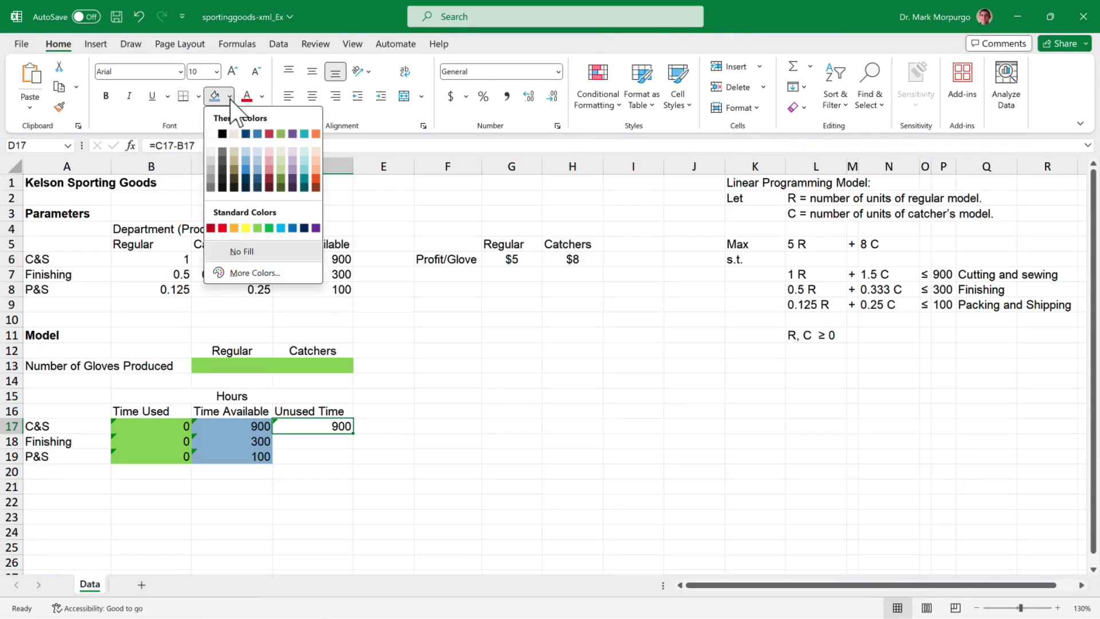
left_click(258, 225)
left_click_drag(354, 434, 351, 461)
Step: Add a Profit row with =SUMPRODUCT(C13:D13,G6:H6) in B21, shaded green
left_click(67, 487)
type("P")
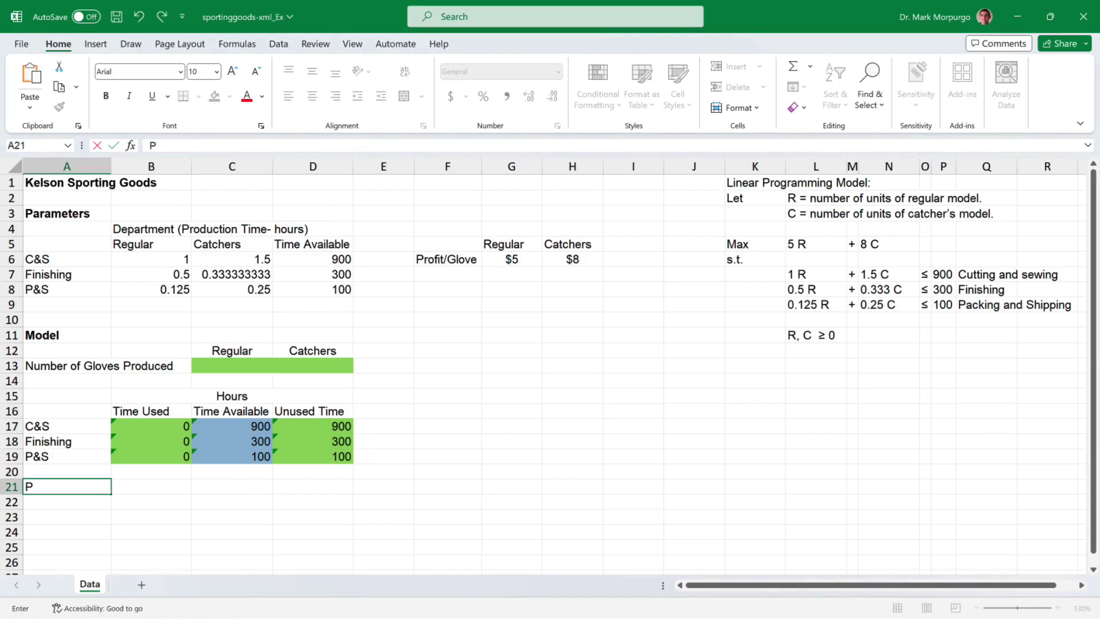
type("rofit")
key("Tab")
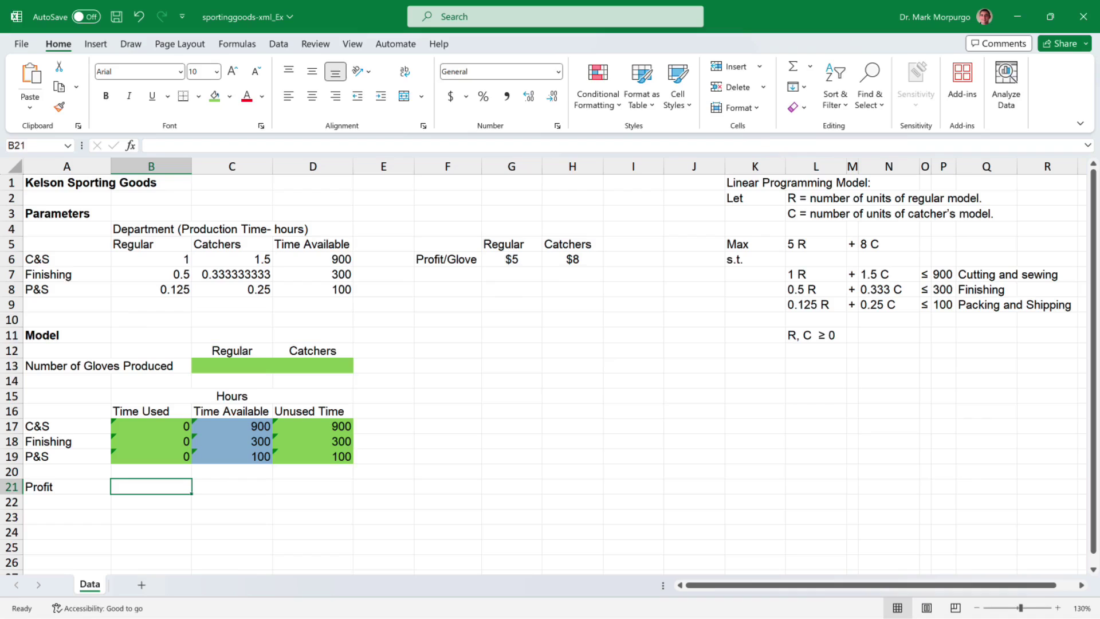
type("=sump")
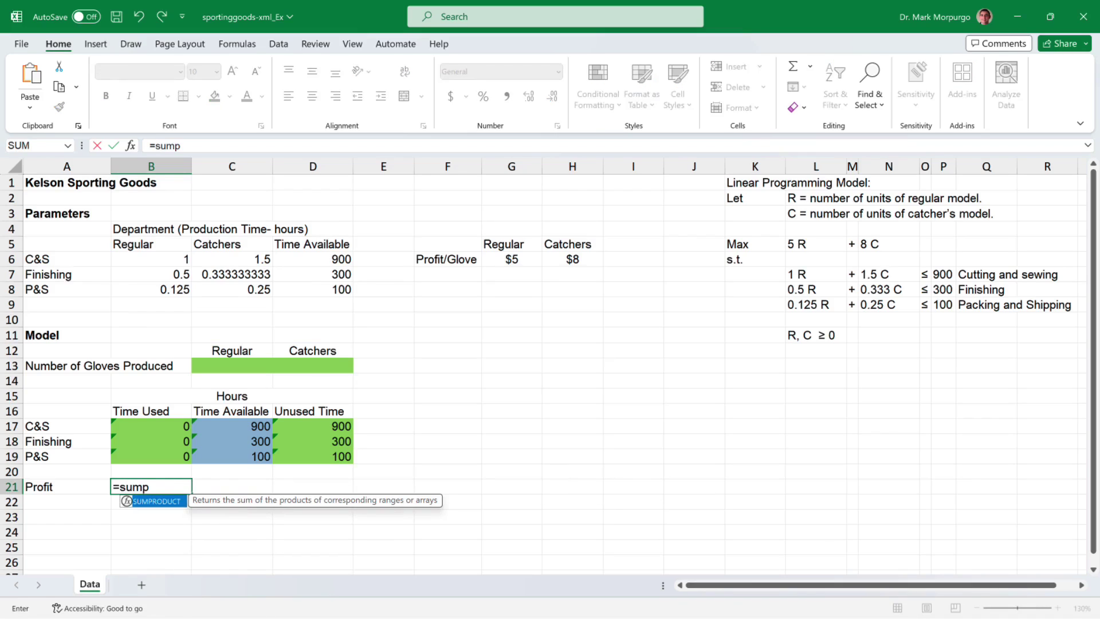
key("Tab")
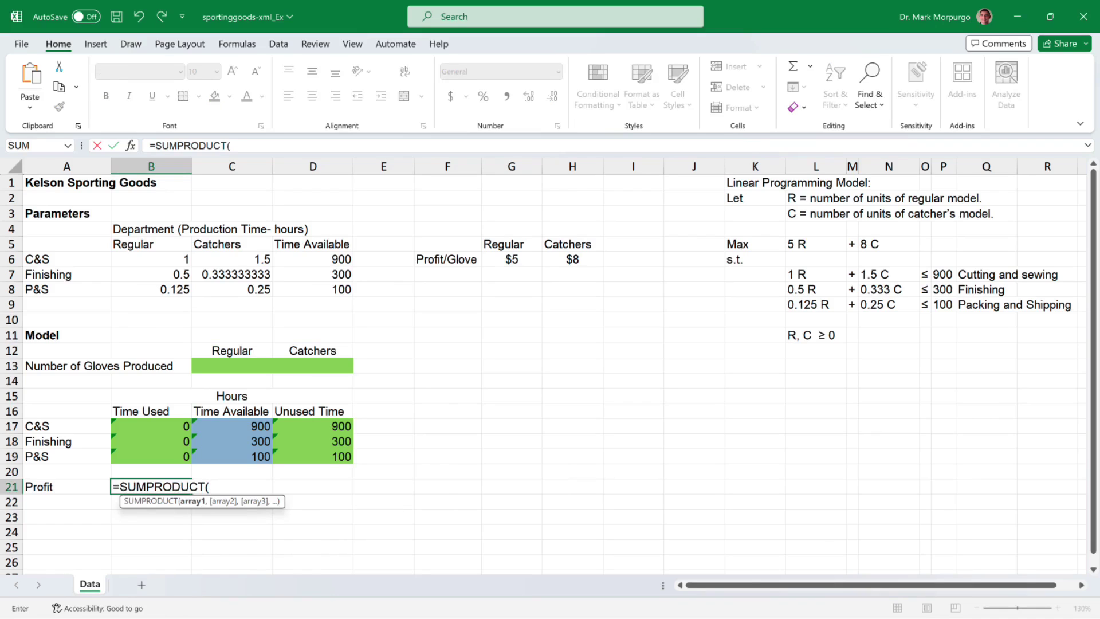
left_click_drag(228, 368, 291, 367)
type(",")
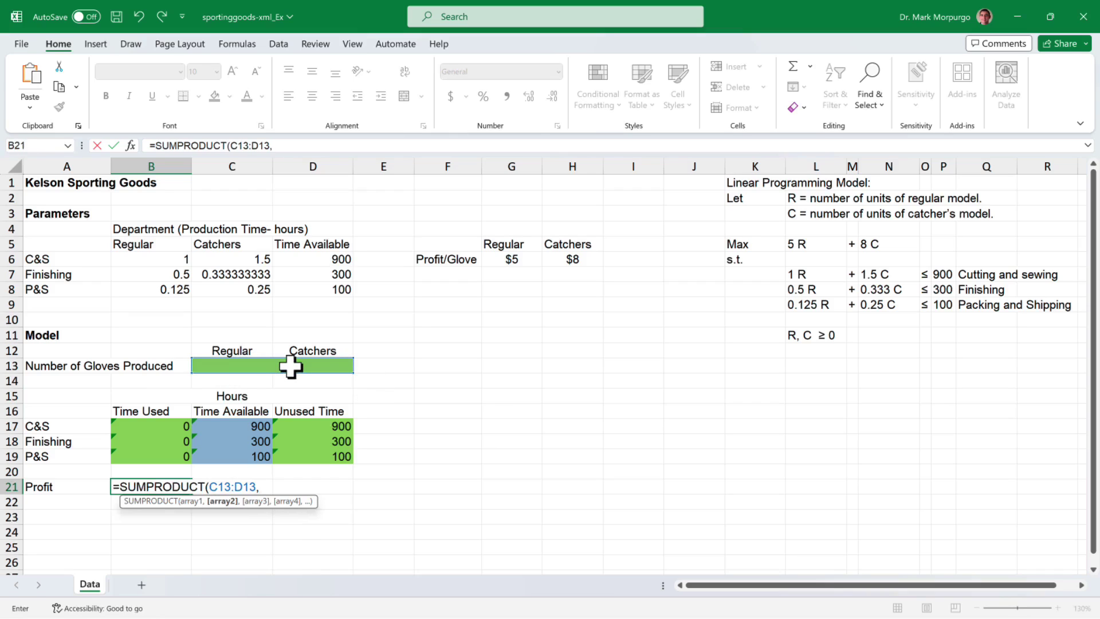
left_click(505, 259)
left_click_drag(504, 258, 553, 263)
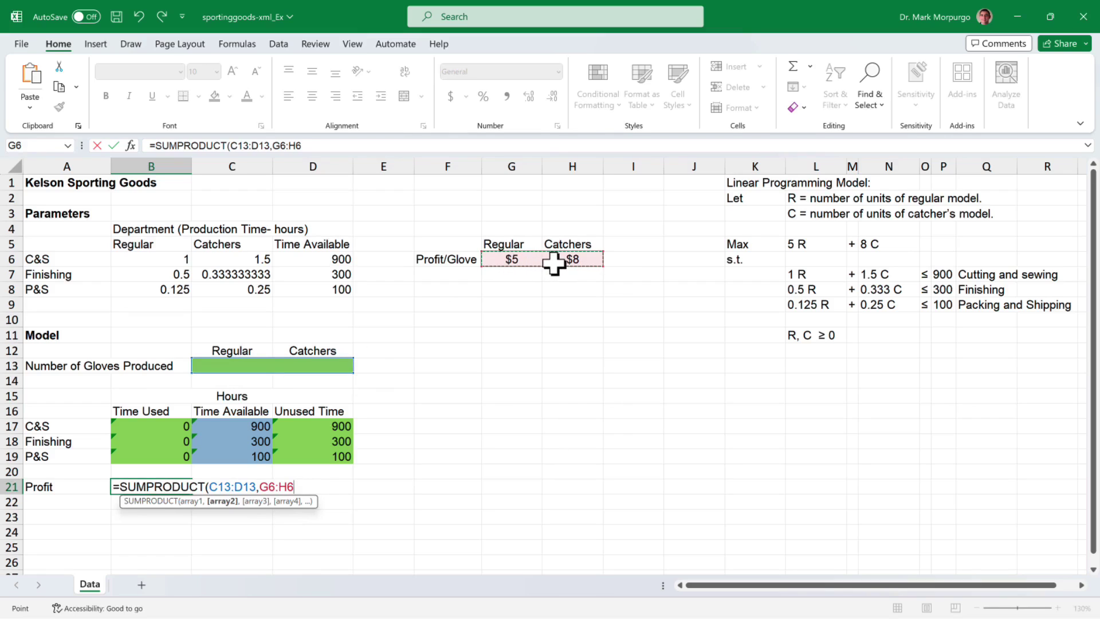
type(")")
key("Return")
key("Up")
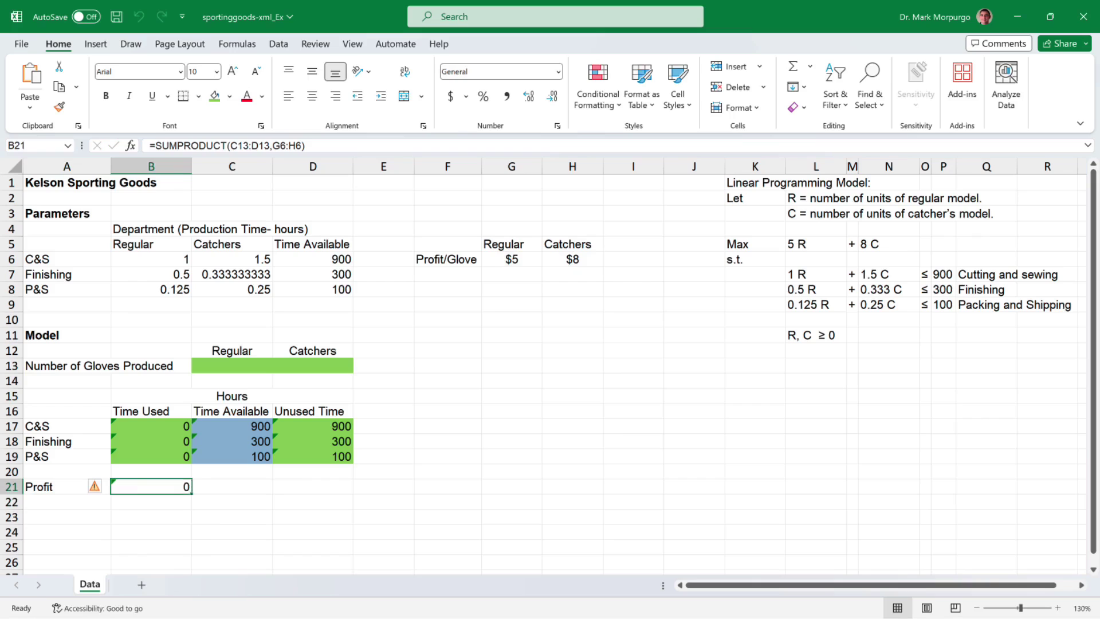
left_click(215, 95)
key("Right")
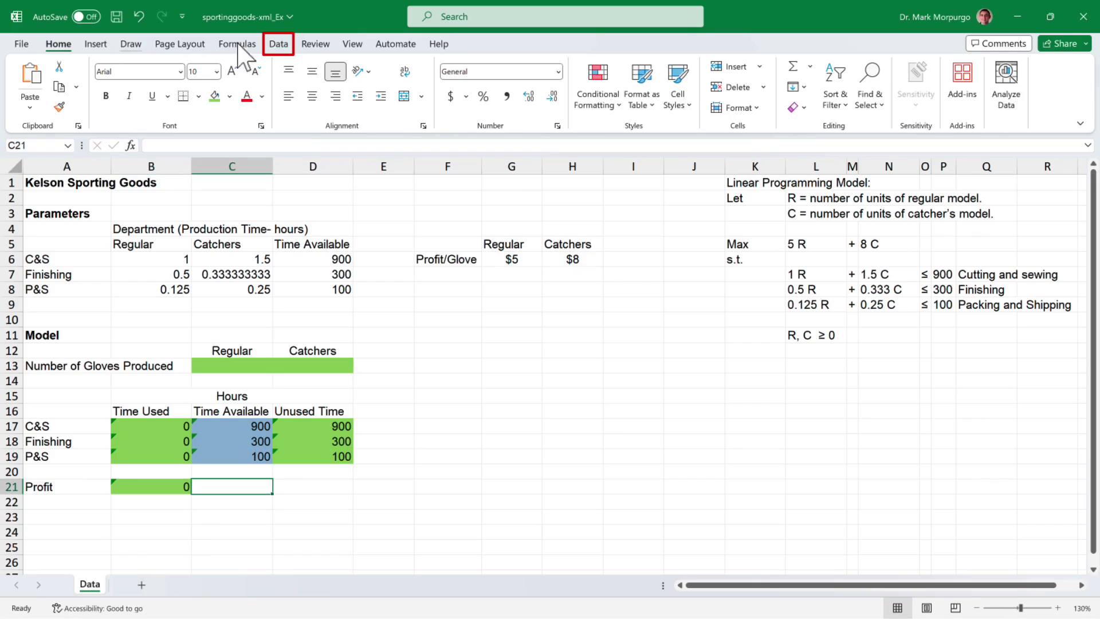
Step: Enable the Solver Add-in through Excel Options' Excel Add-ins manager
left_click(278, 44)
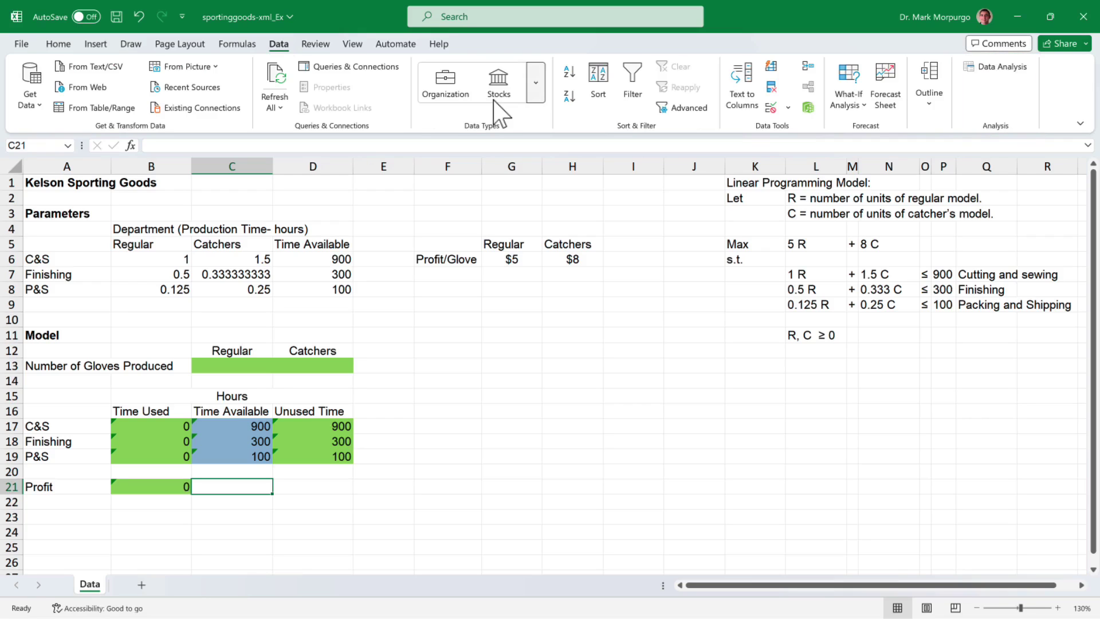
left_click(22, 44)
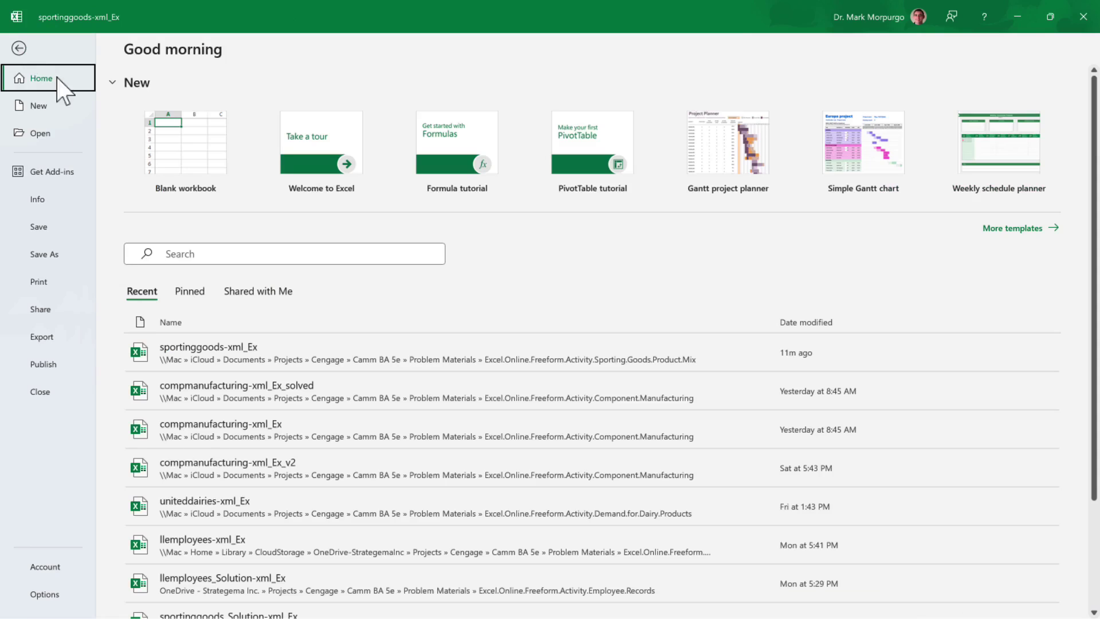
left_click(45, 603)
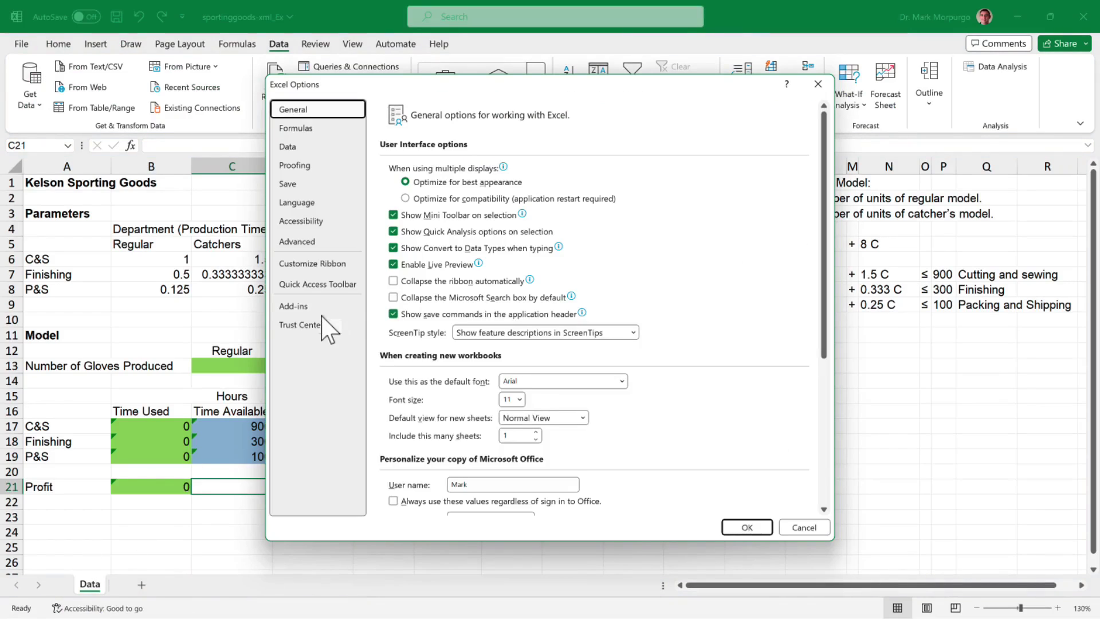
left_click(306, 309)
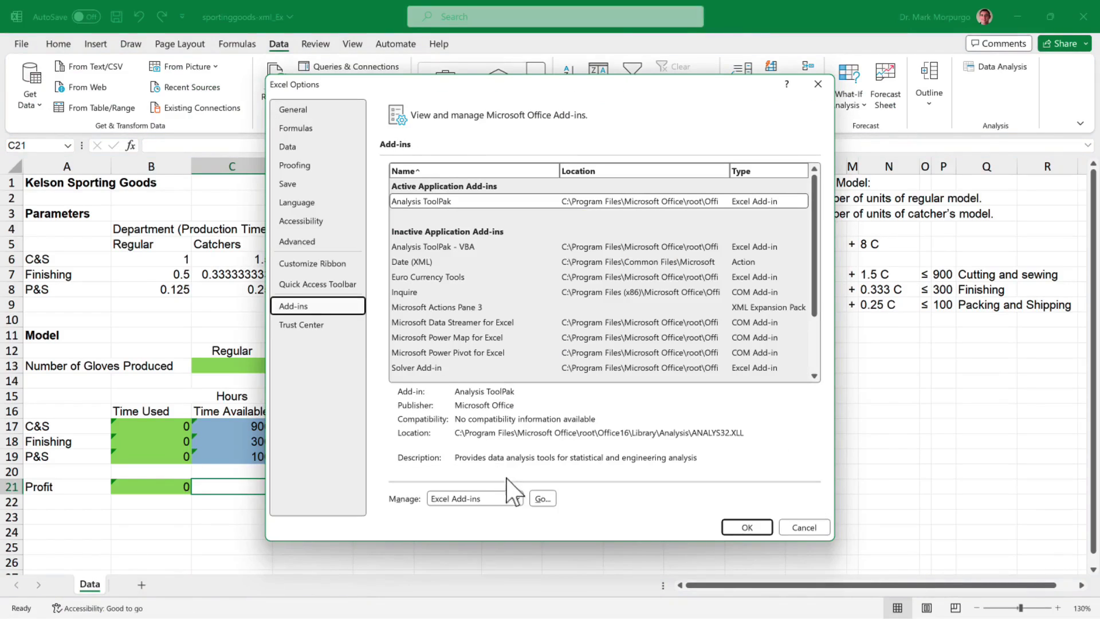
left_click(518, 499)
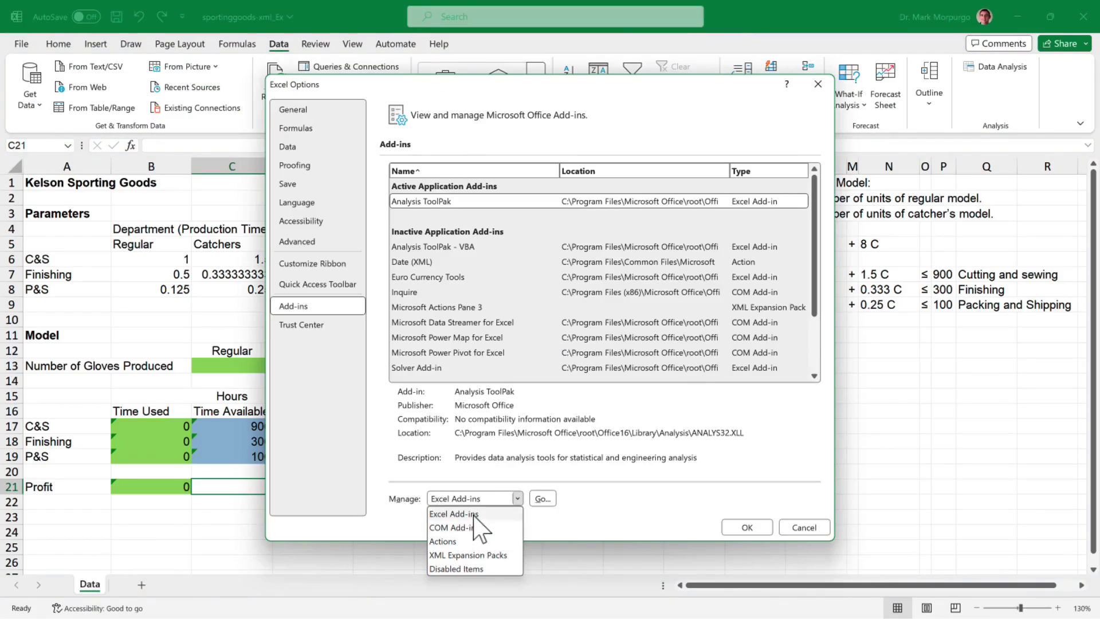
left_click(476, 512)
left_click(543, 500)
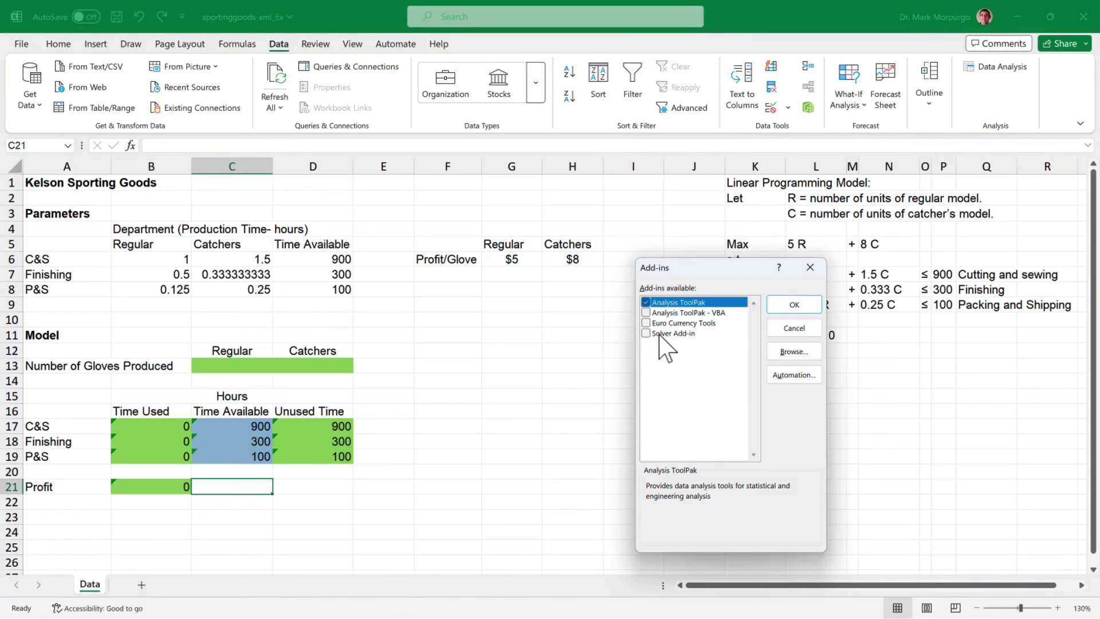
left_click(646, 333)
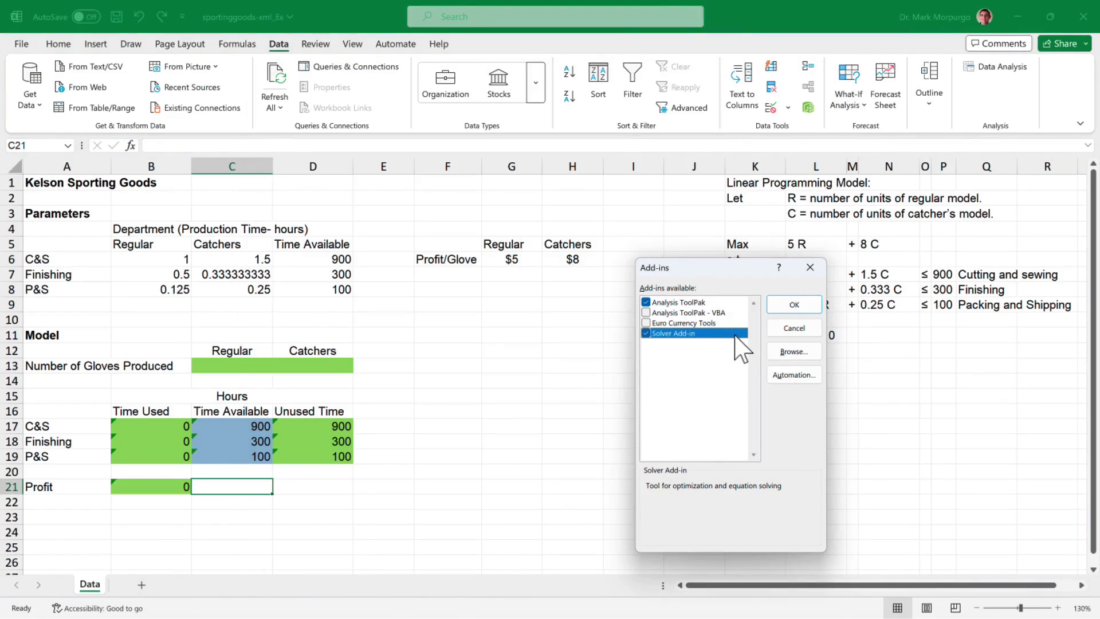
left_click(808, 305)
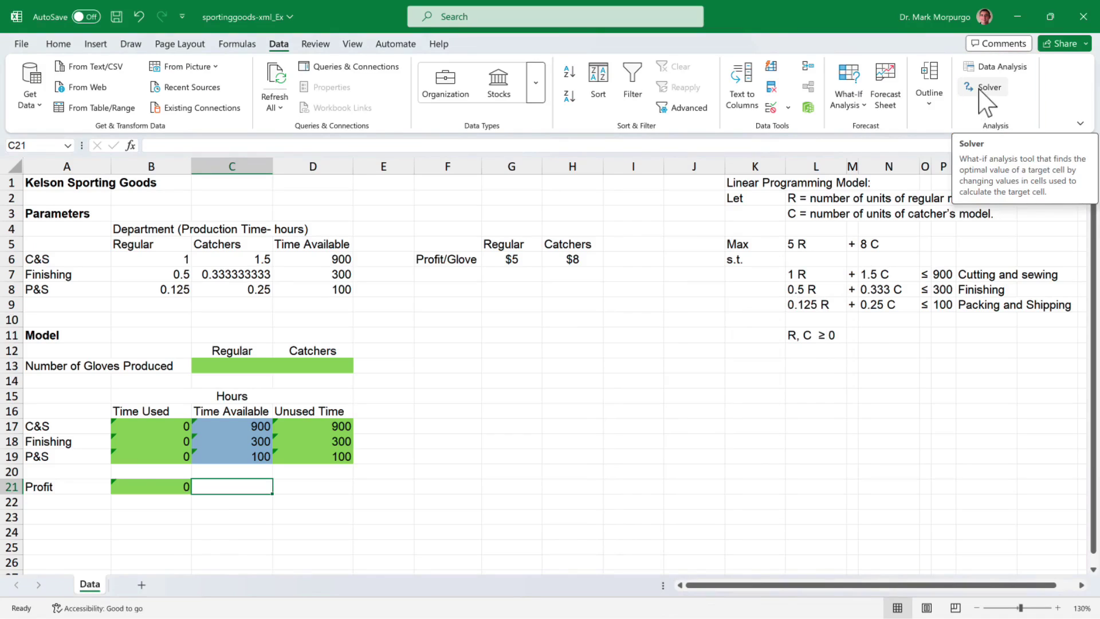
Step: Set Solver to maximise profit in $B$21 by changing variable cells $C$13:$D$13
left_click(981, 89)
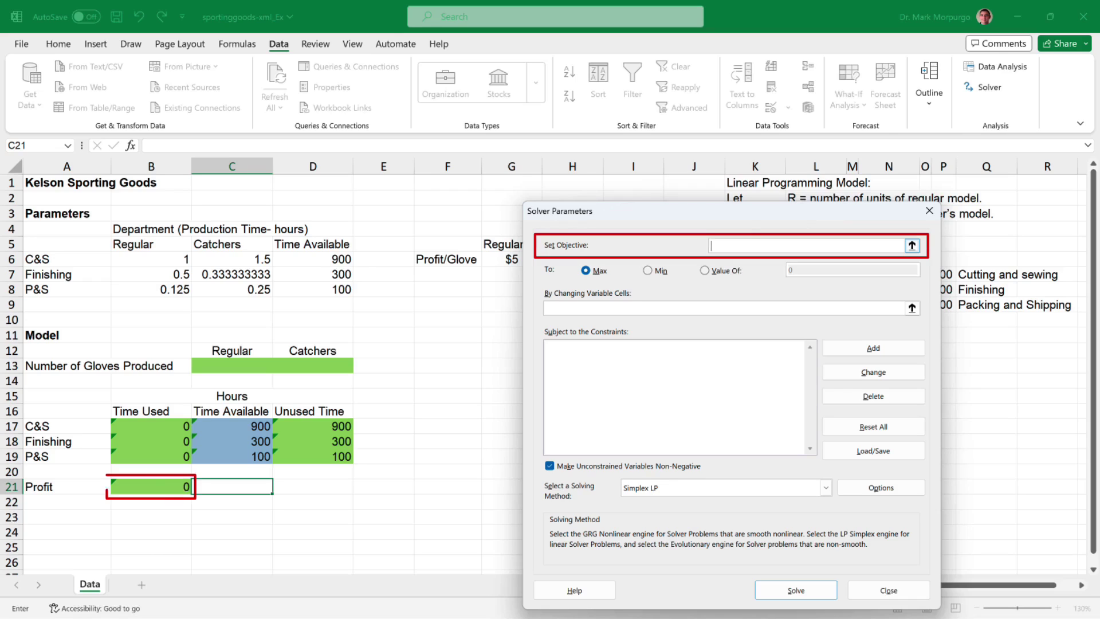
left_click(155, 489)
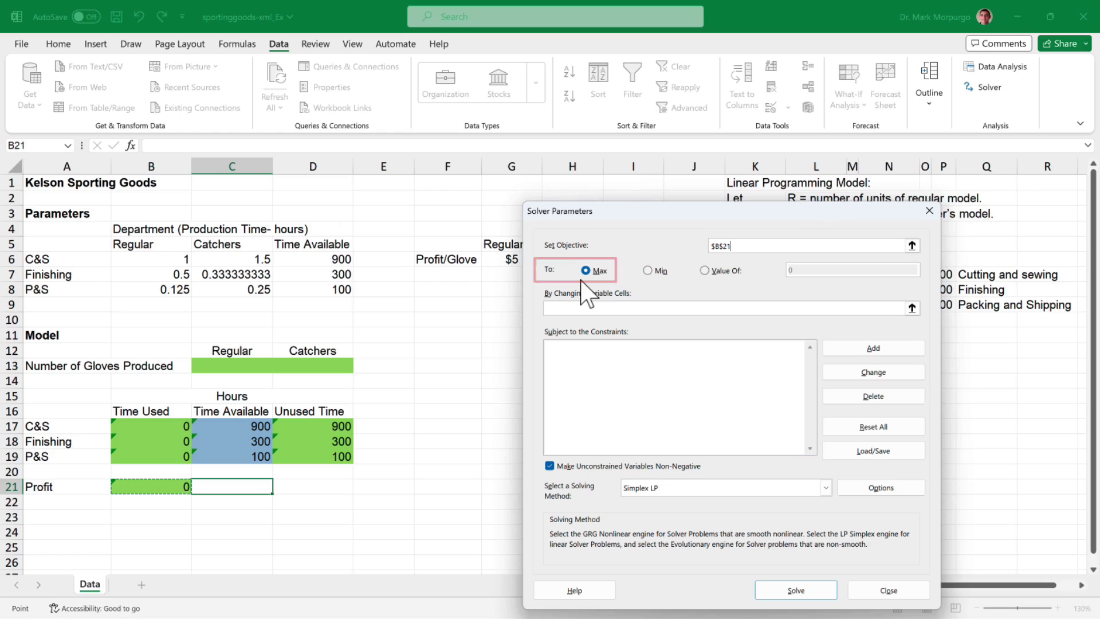
left_click(570, 309)
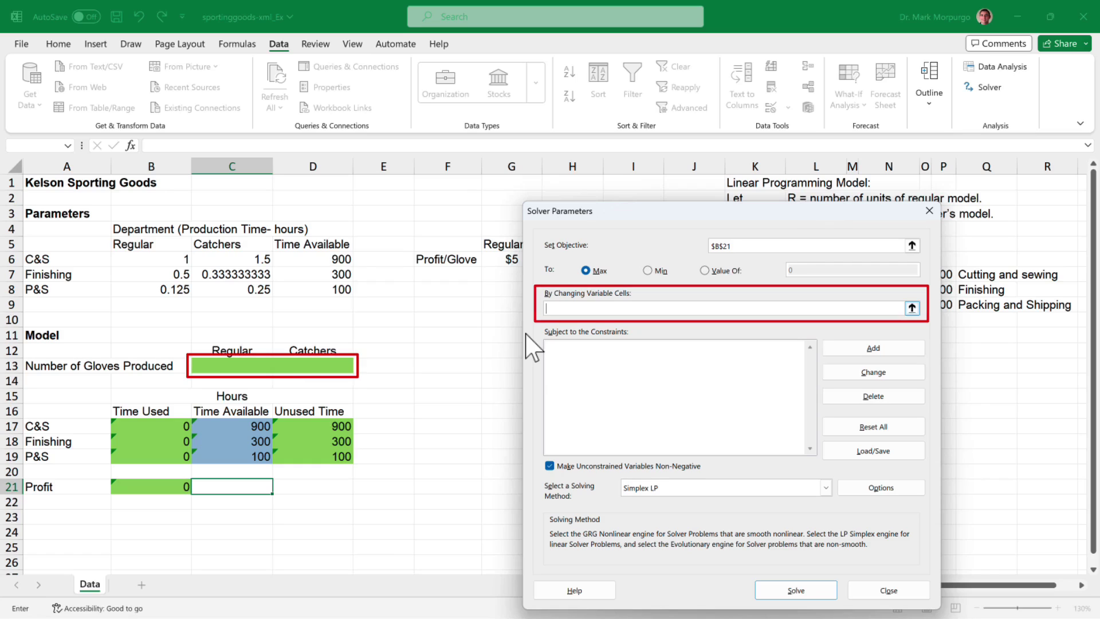
left_click_drag(236, 367, 290, 369)
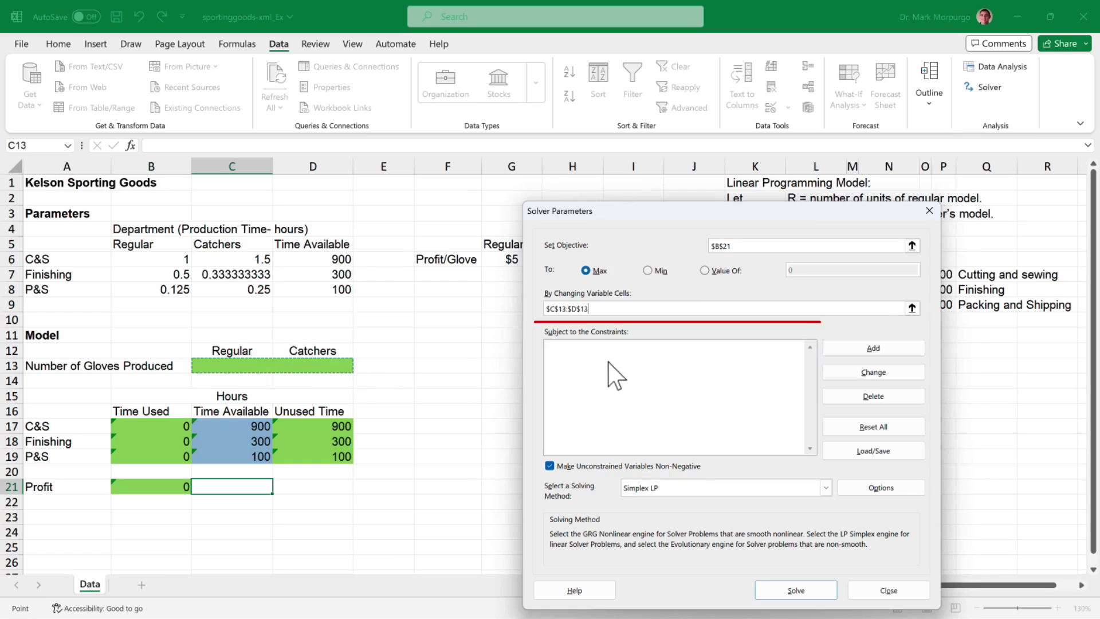
left_click(777, 381)
left_click(868, 354)
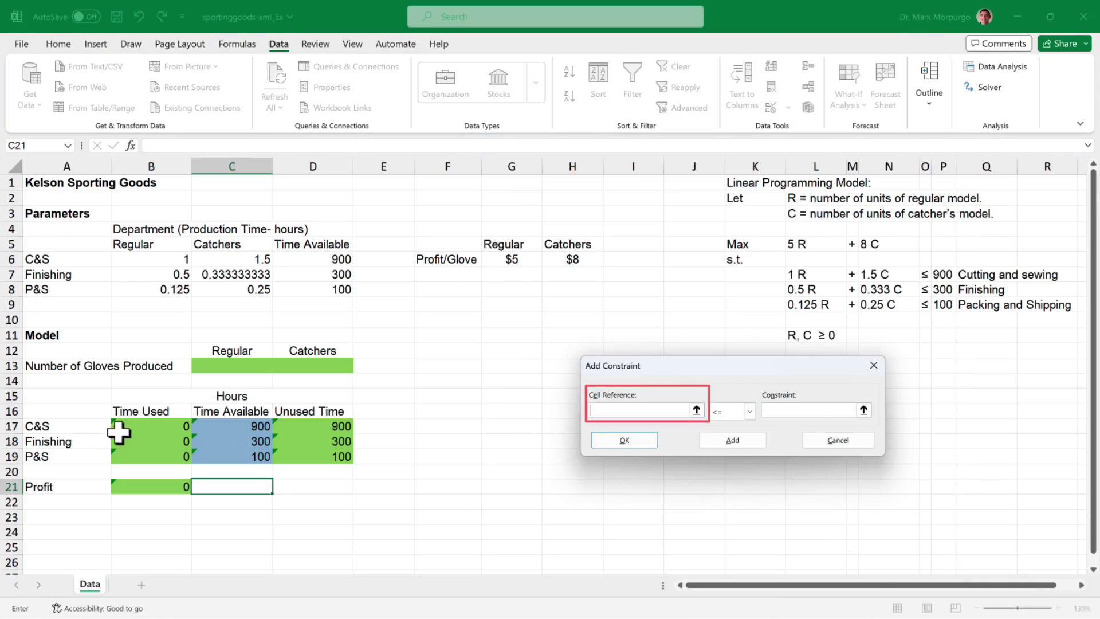
Step: Add the Solver constraint $B$17:$B$19 <= $C$17:$C$19 and return to Solver Parameters
left_click_drag(119, 432, 130, 458)
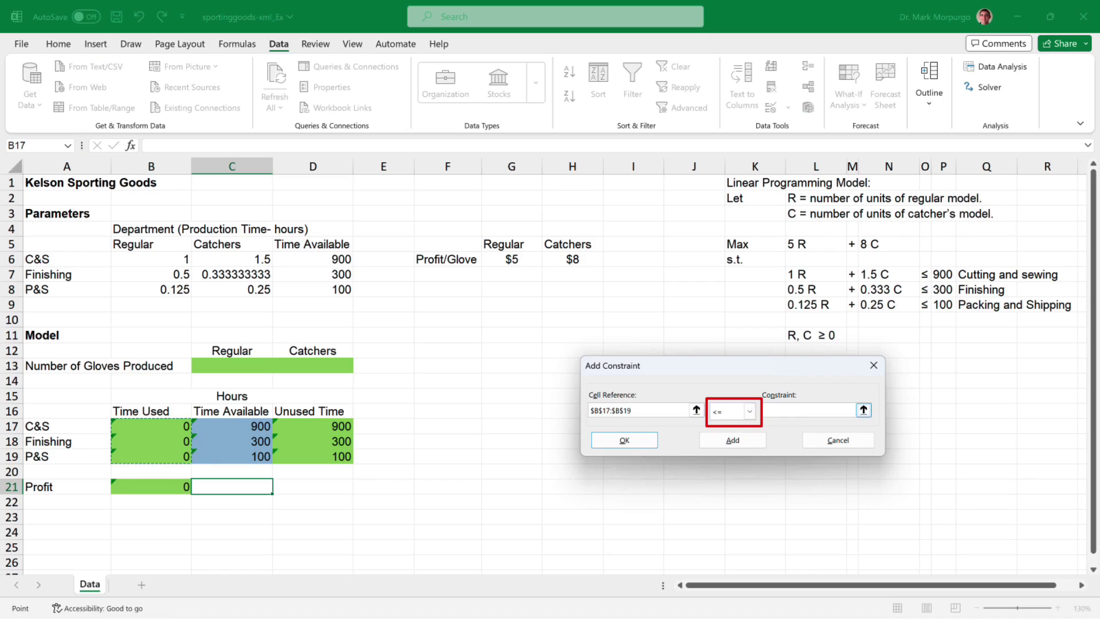
left_click(791, 410)
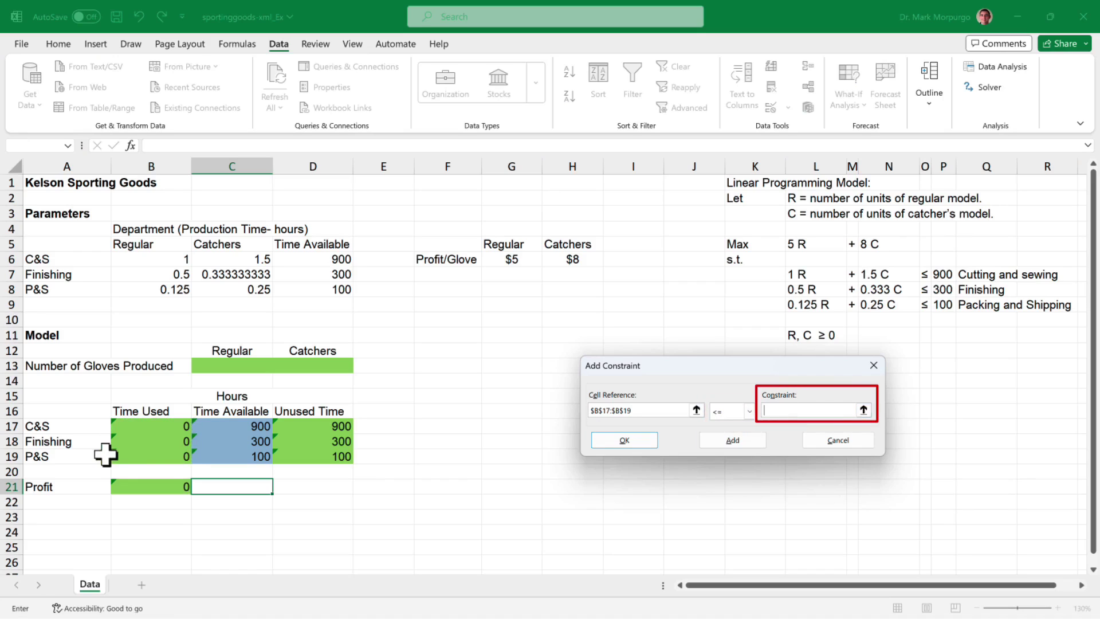
left_click_drag(225, 424, 222, 456)
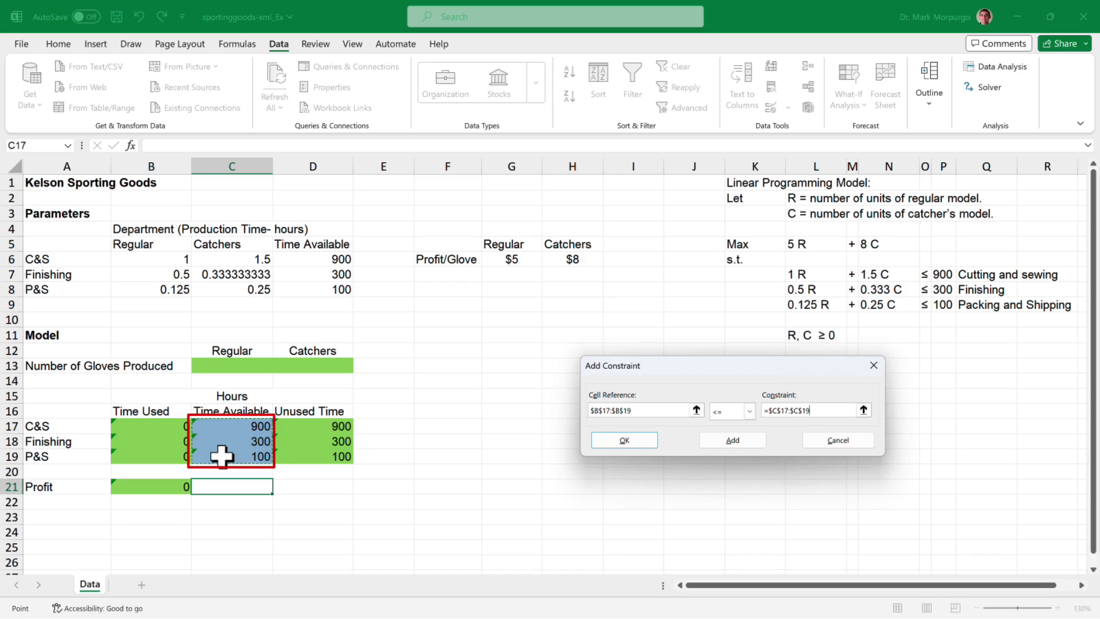
left_click(732, 437)
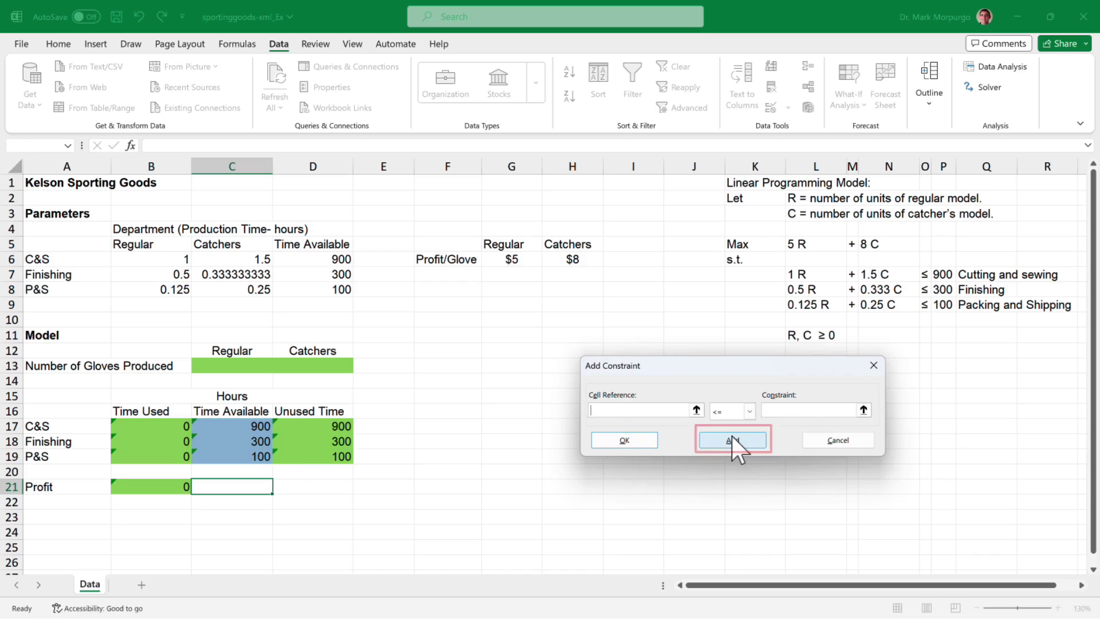
left_click(837, 440)
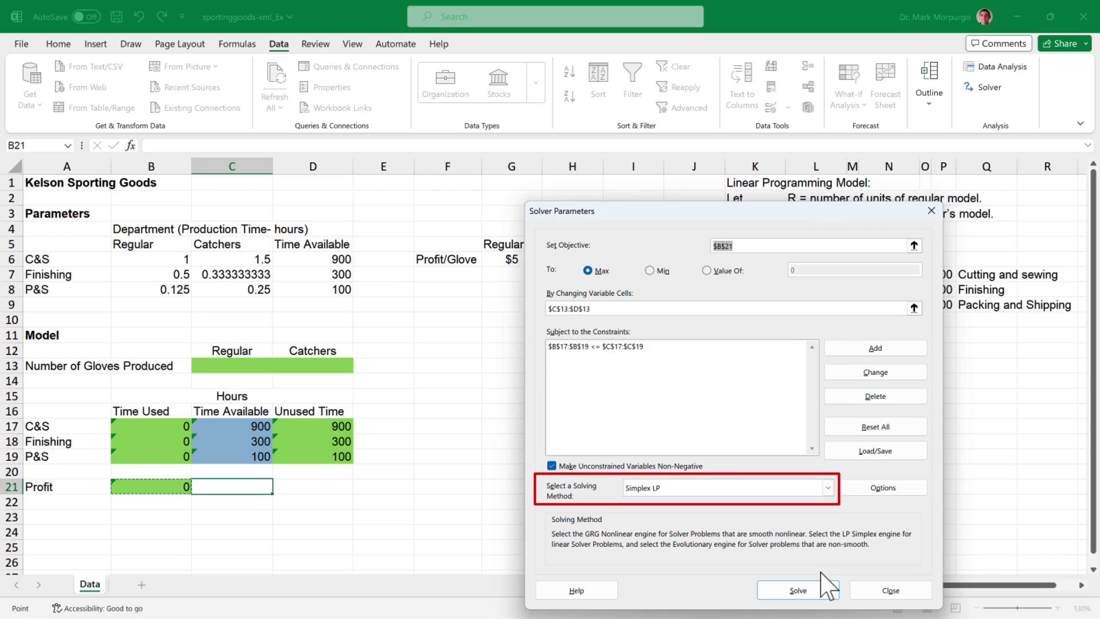
Step: Run Solver and keep the optimal solution of 500 regular and 150 catchers gloves
left_click(805, 590)
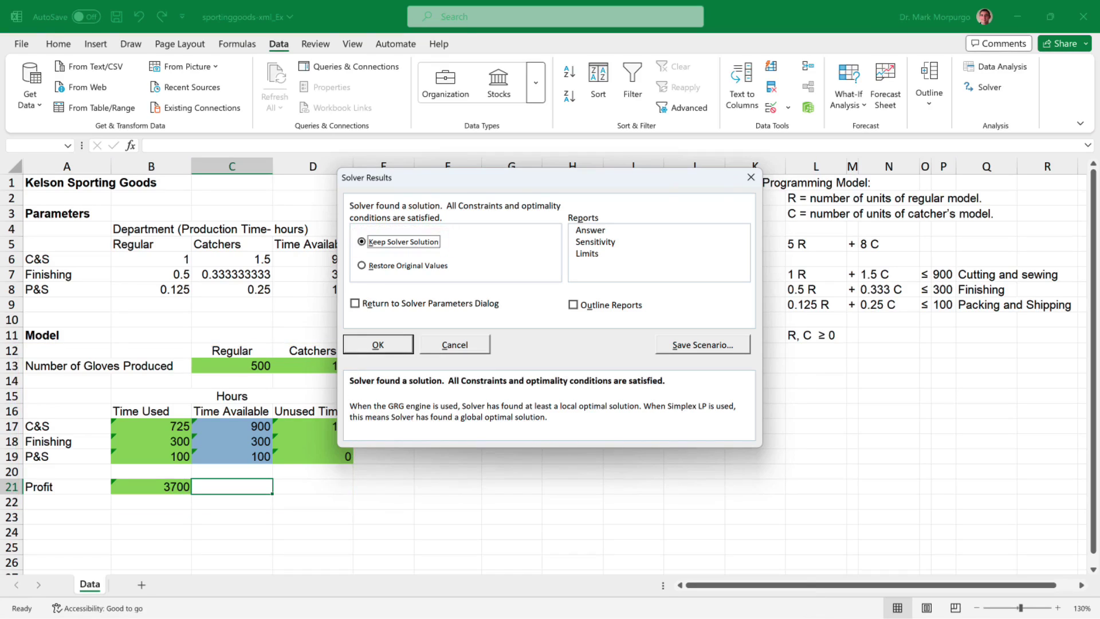
key("Return")
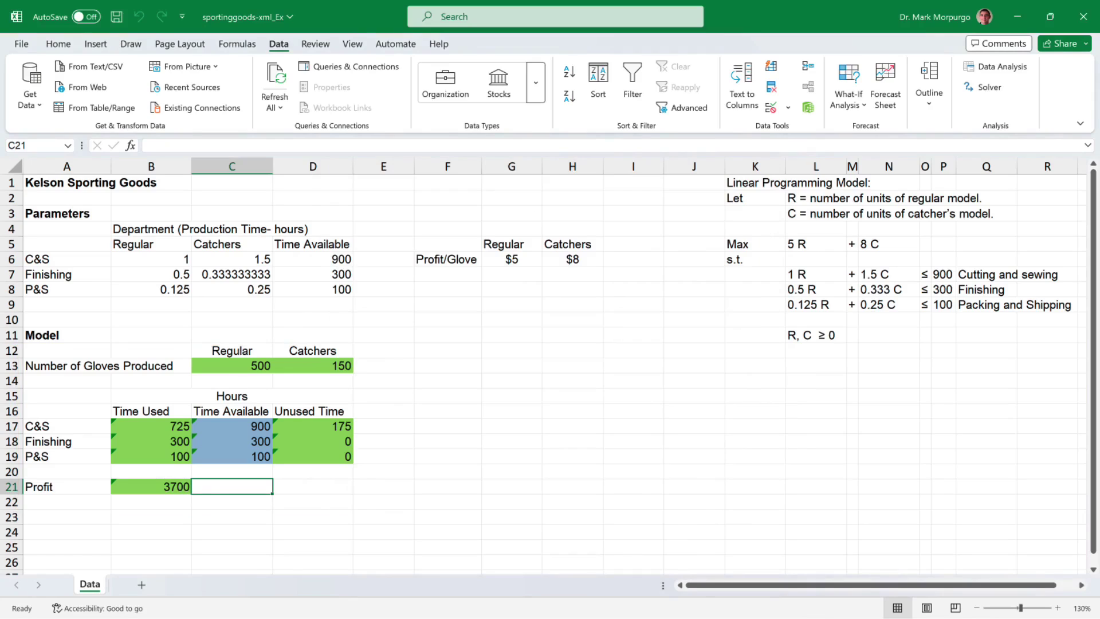
Step: Format profit cell B21 as Currency with zero decimals so it reads $3,700
left_click(152, 486)
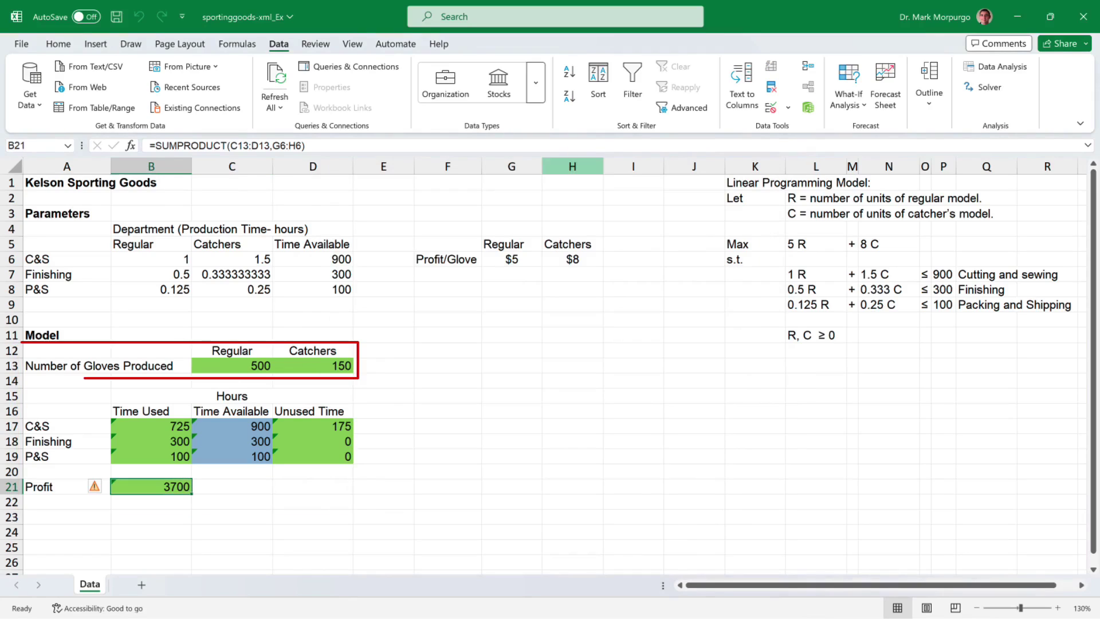
key("alt+h")
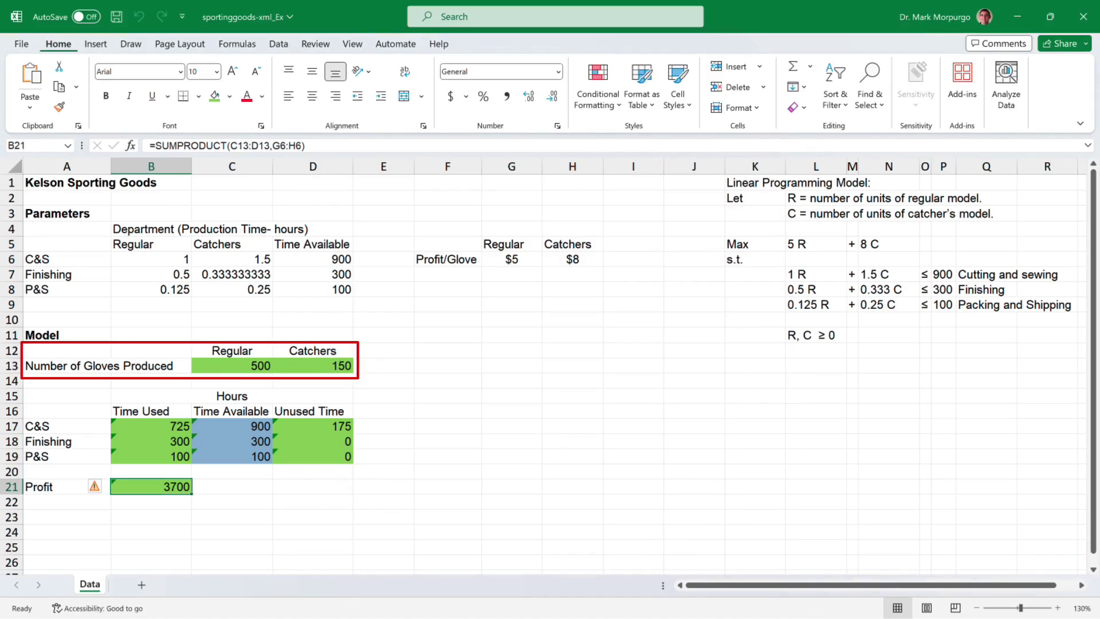
key("n")
key("Down")
key("Down")
key("Return")
key("alt+h")
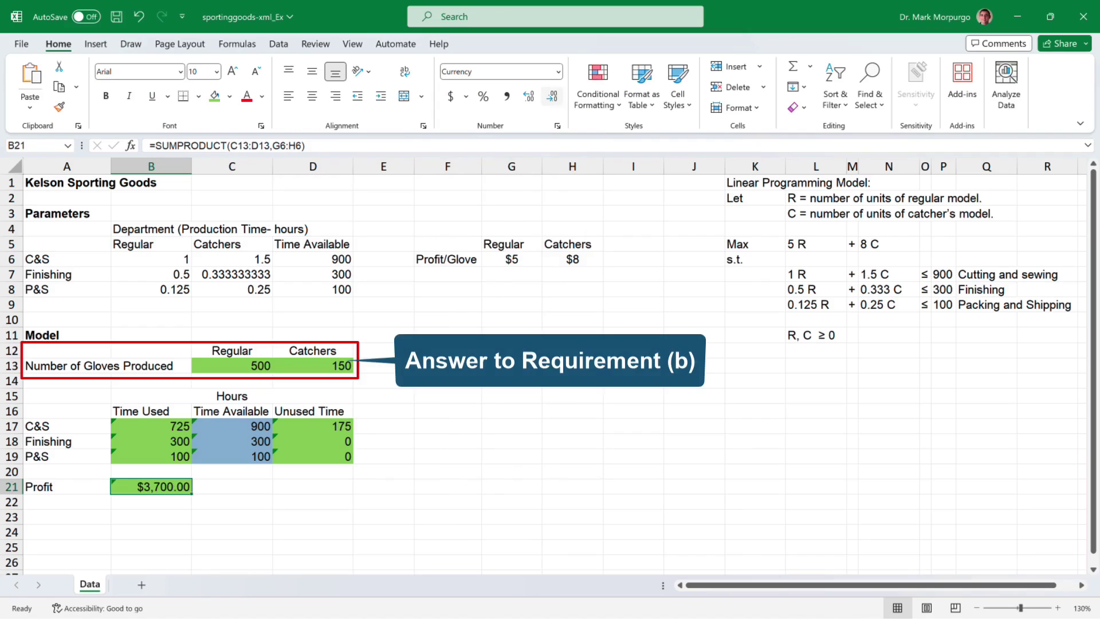
key("9")
key("alt+h")
key("9")
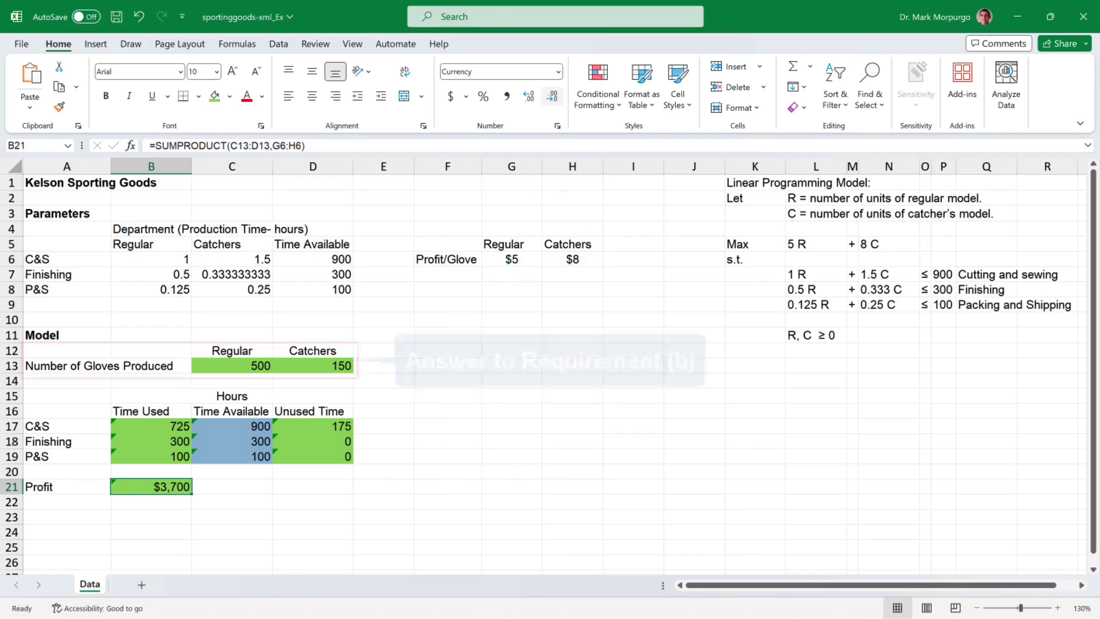
left_click(512, 487)
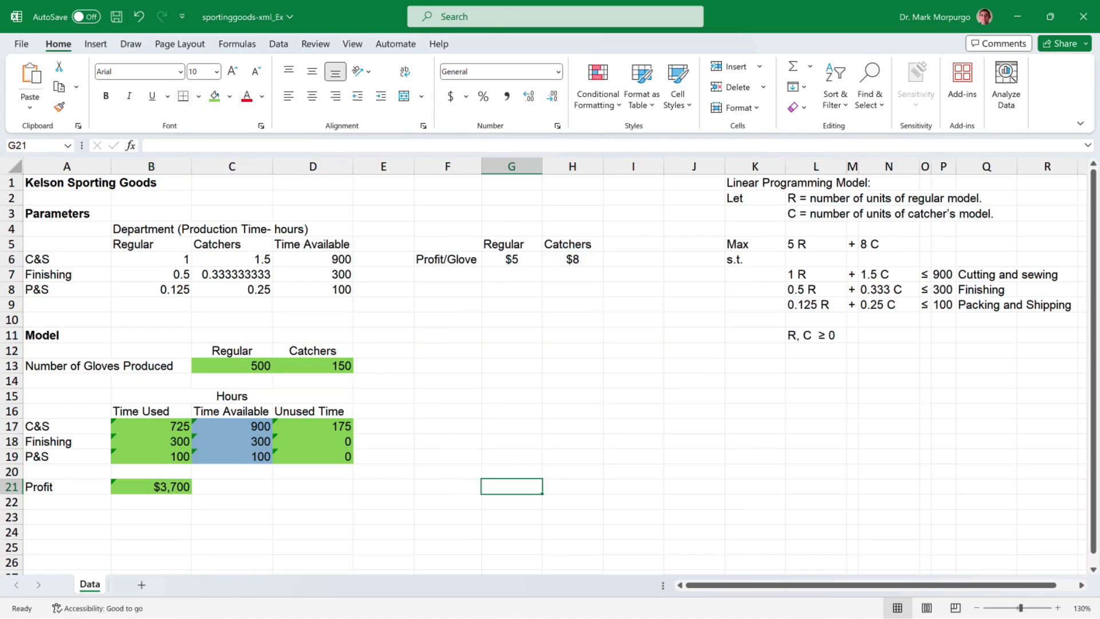